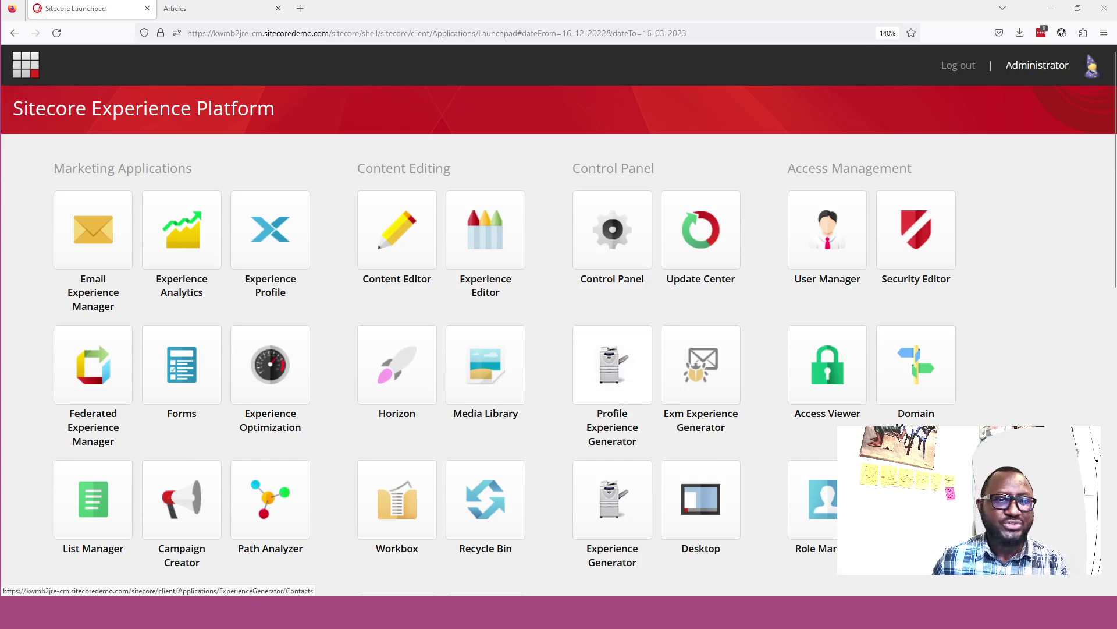
- Open the Media Library from the launchpad
{"action": "scroll", "coordinate": [612, 428], "scroll_direction": "down", "scroll_amount": 4}
{"action": "scroll", "coordinate": [612, 165], "scroll_direction": "up", "scroll_amount": 4}
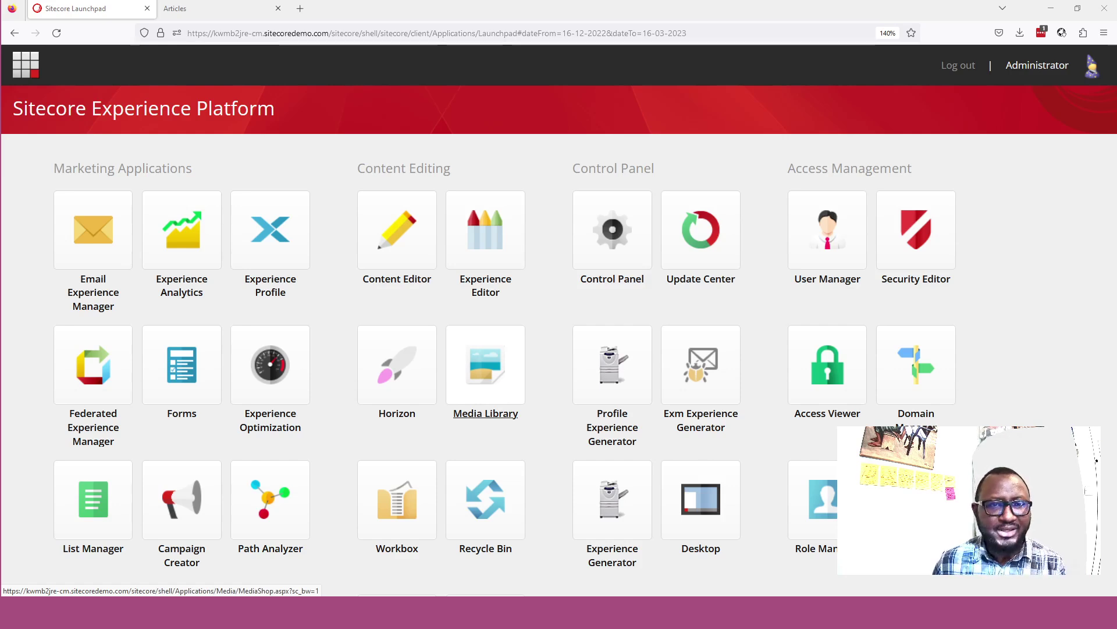
{"action": "left_click", "coordinate": [493, 372]}
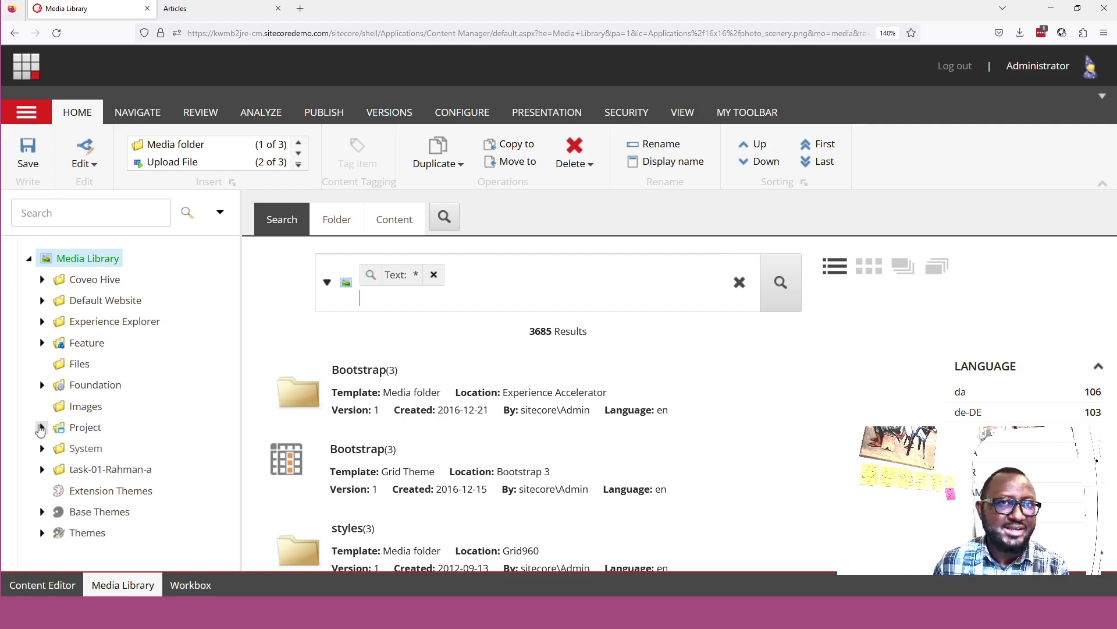
{"action": "left_click", "coordinate": [40, 429]}
{"action": "scroll", "coordinate": [115, 369], "scroll_direction": "down", "scroll_amount": 2}
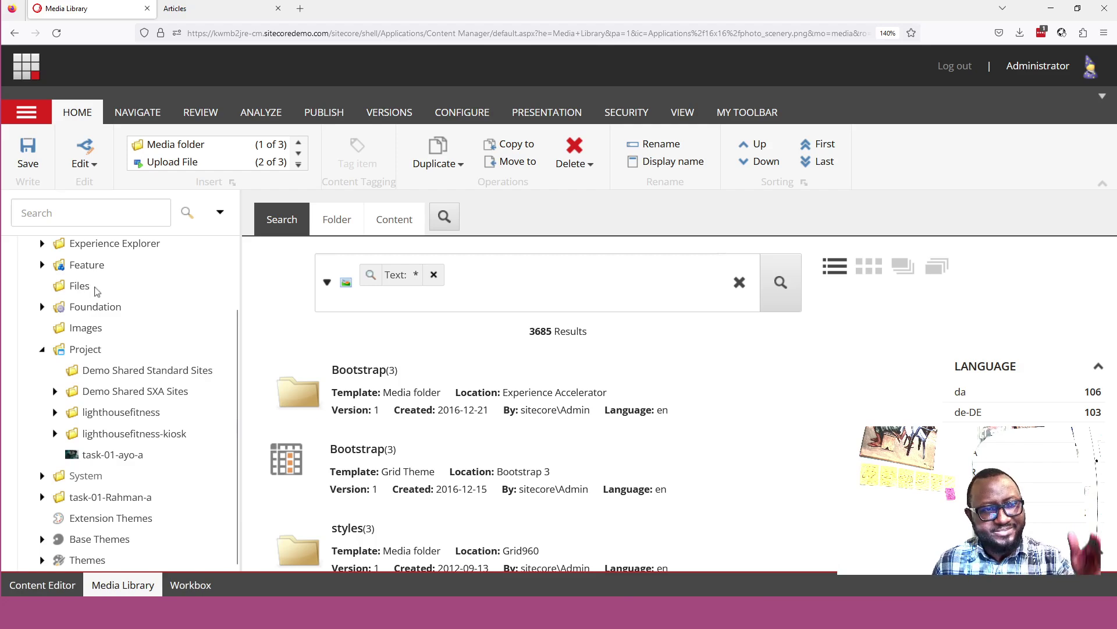
{"action": "scroll", "coordinate": [54, 395], "scroll_direction": "up", "scroll_amount": 2}
{"action": "left_click", "coordinate": [28, 259]}
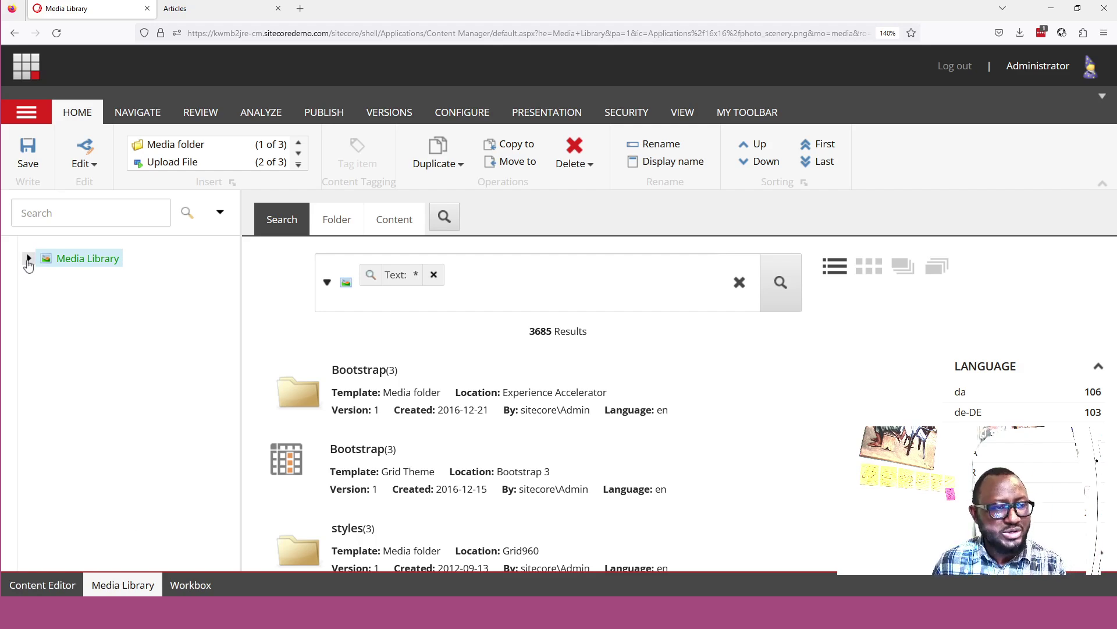
{"action": "left_click", "coordinate": [28, 260]}
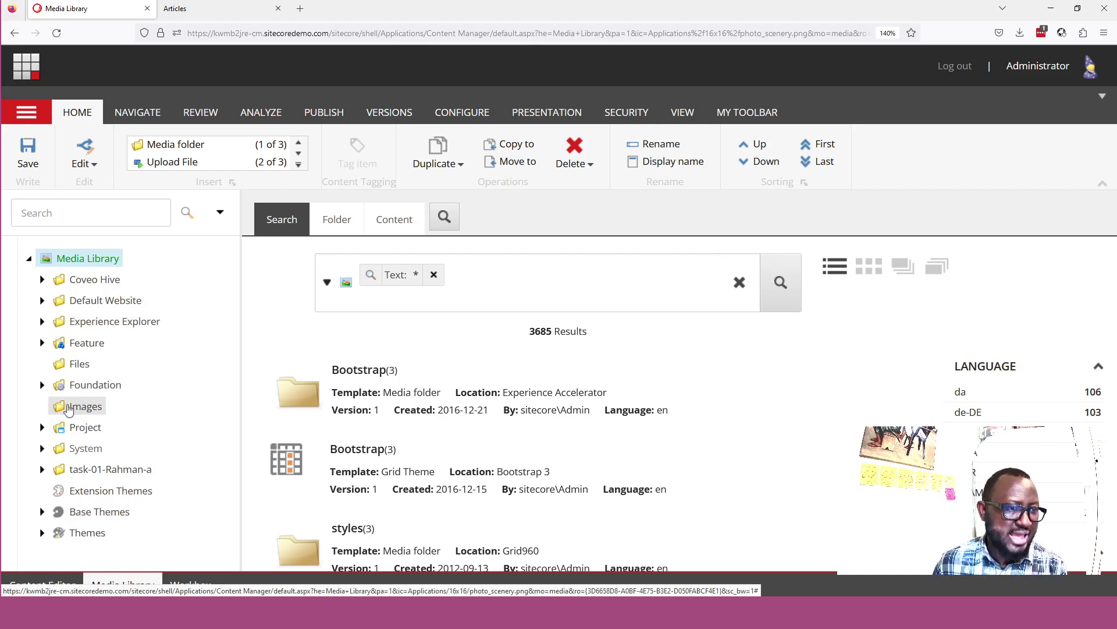
- Open the LighthouseLifestyle folder under Project/Demo Shared SXA Sites and check its name against the website's Articles page
{"action": "left_click", "coordinate": [42, 427]}
{"action": "scroll", "coordinate": [64, 407], "scroll_direction": "down", "scroll_amount": 2}
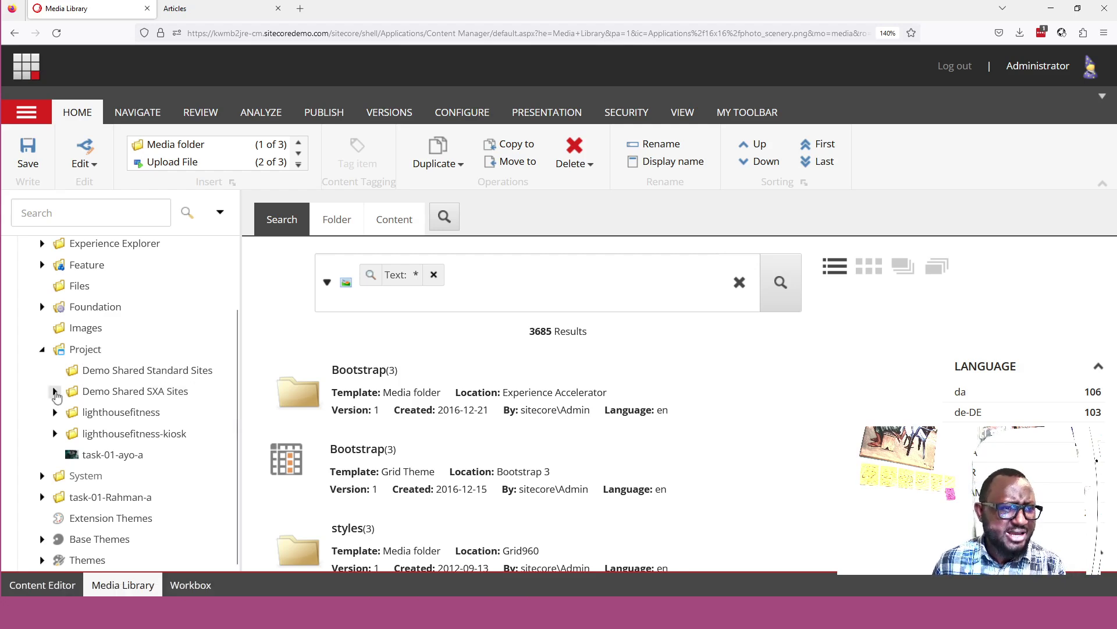
{"action": "left_click", "coordinate": [55, 391]}
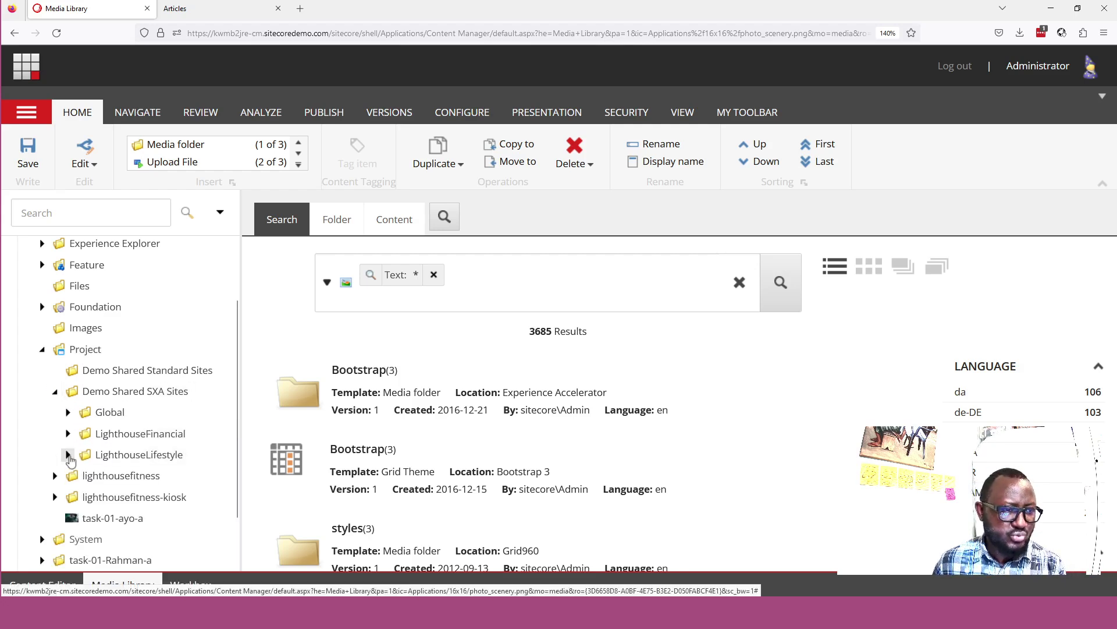
{"action": "left_click", "coordinate": [68, 455]}
{"action": "scroll", "coordinate": [111, 303], "scroll_direction": "down", "scroll_amount": 3}
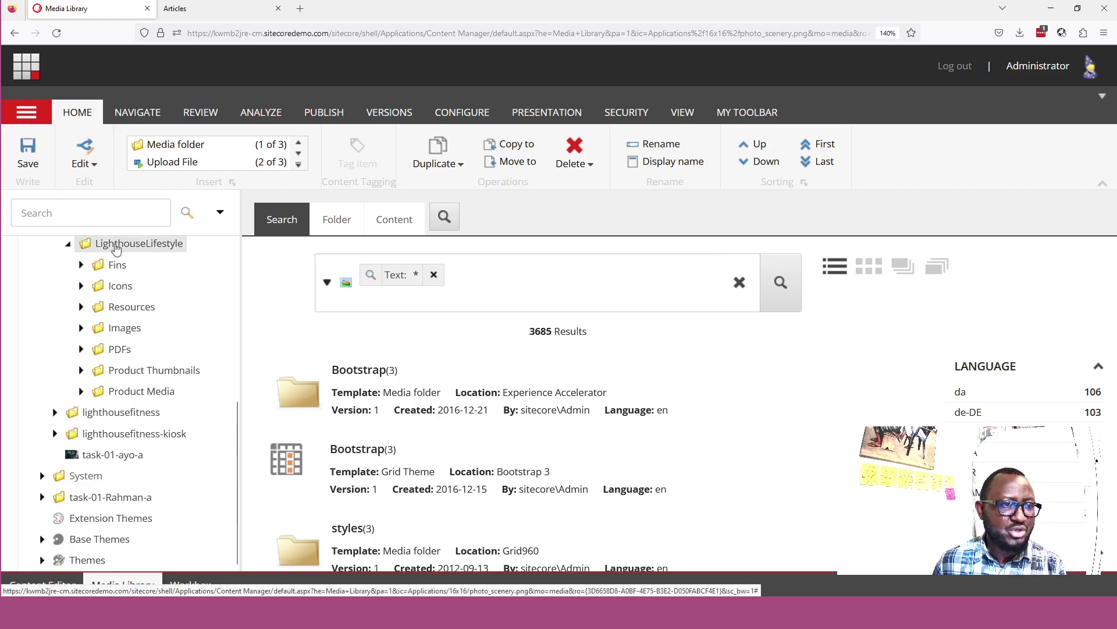
{"action": "left_click", "coordinate": [116, 249]}
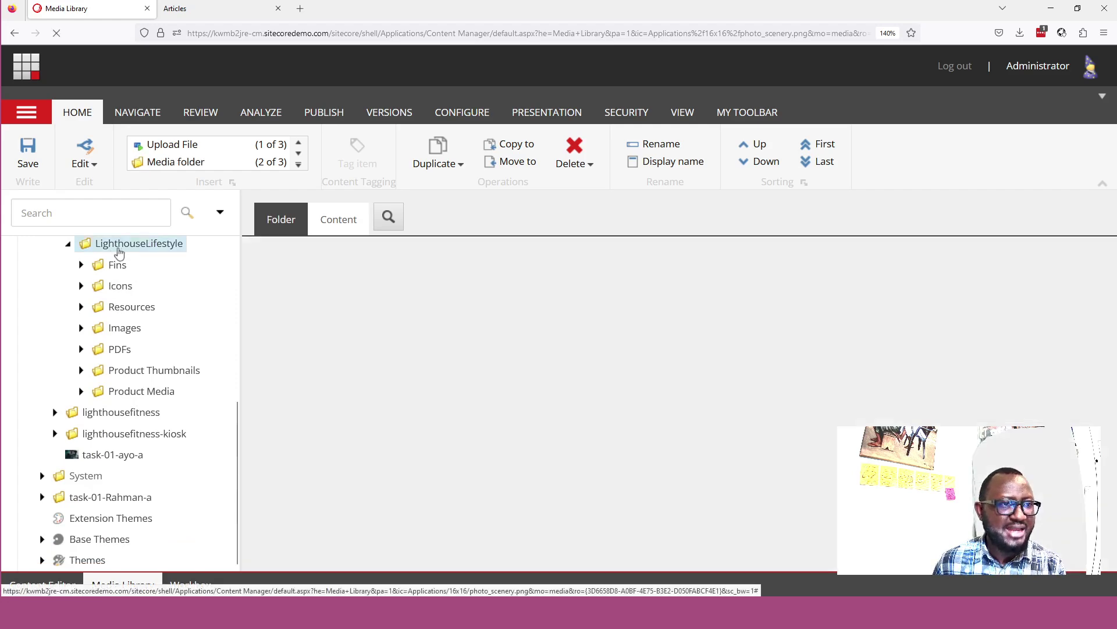
{"action": "left_click", "coordinate": [198, 9]}
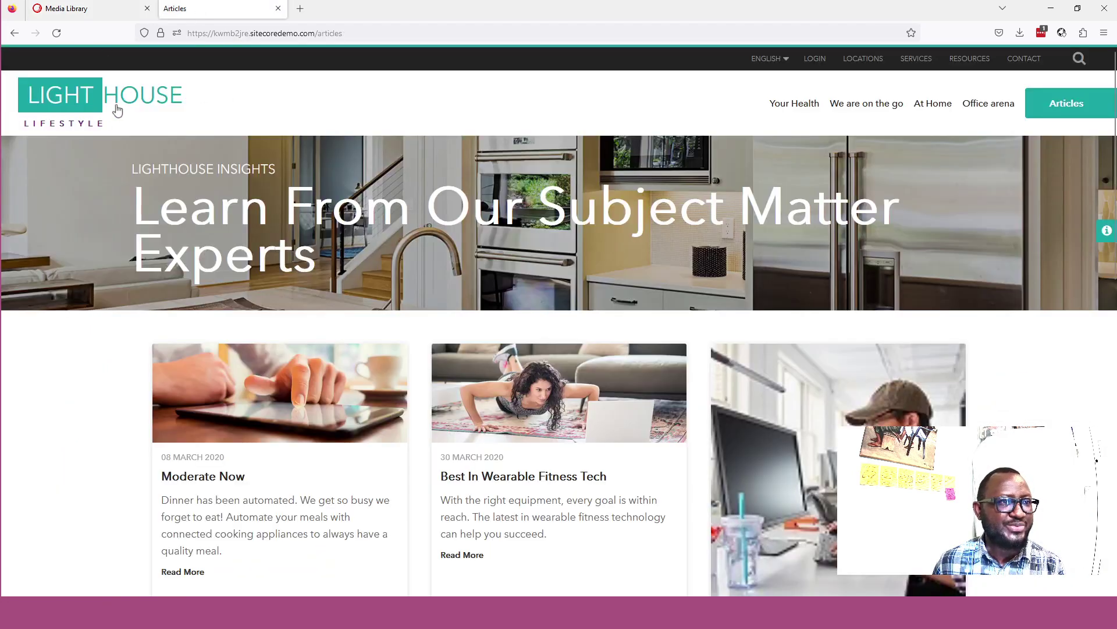
{"action": "left_click", "coordinate": [92, 9]}
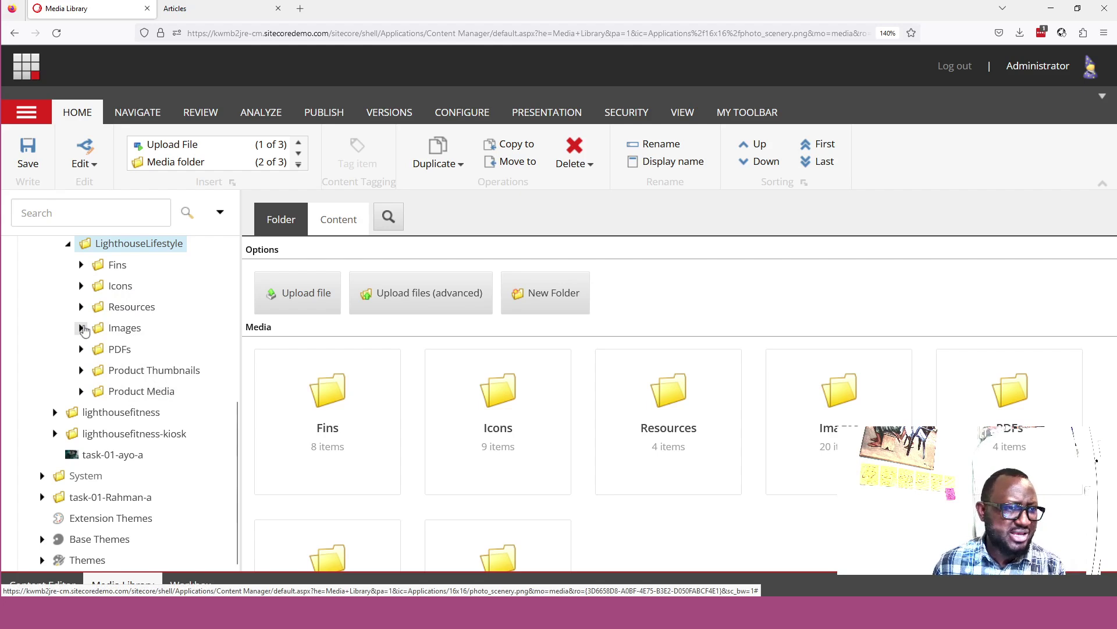
- Expand the Images folder under LighthouseLifestyle, then open and expand its Landing Pages subfolder
{"action": "left_click", "coordinate": [82, 329]}
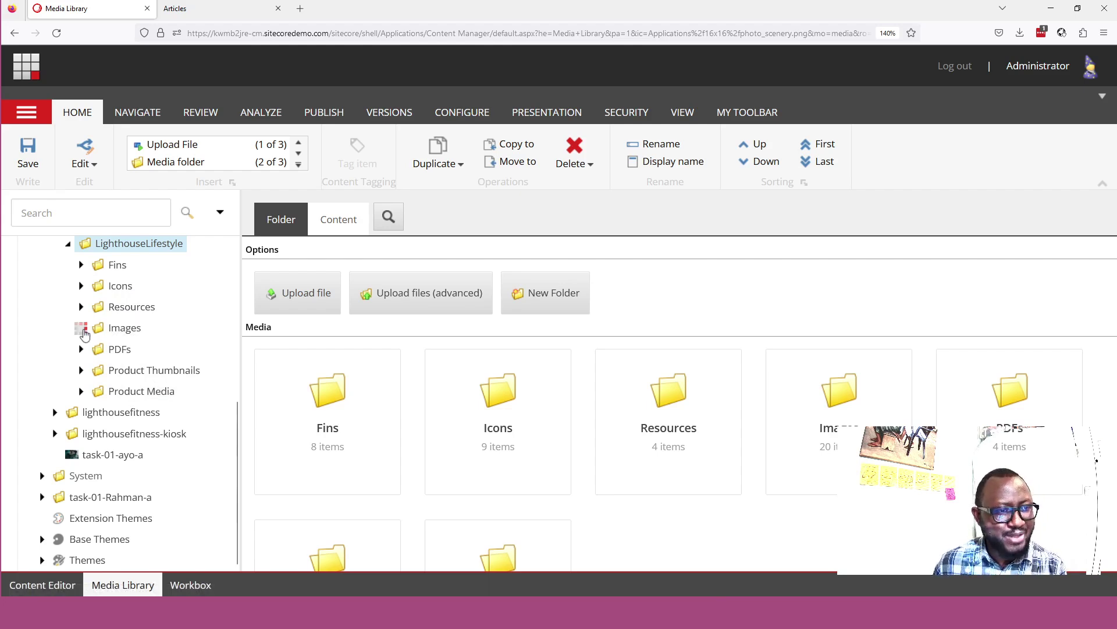
{"action": "scroll", "coordinate": [137, 357], "scroll_direction": "down", "scroll_amount": 2}
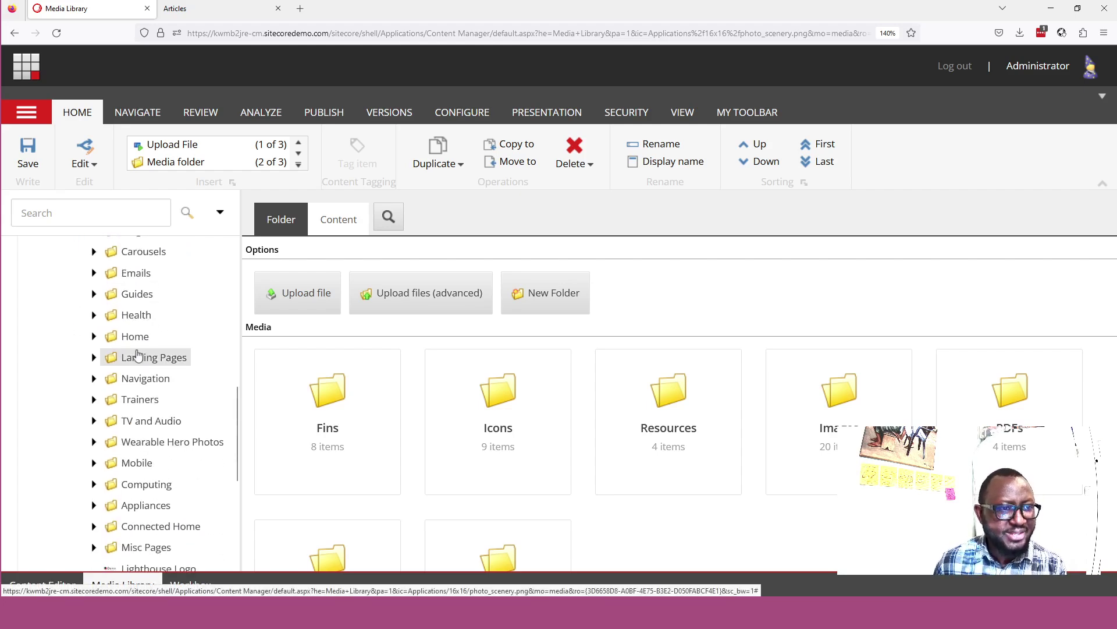
{"action": "scroll", "coordinate": [135, 303], "scroll_direction": "down", "scroll_amount": 1}
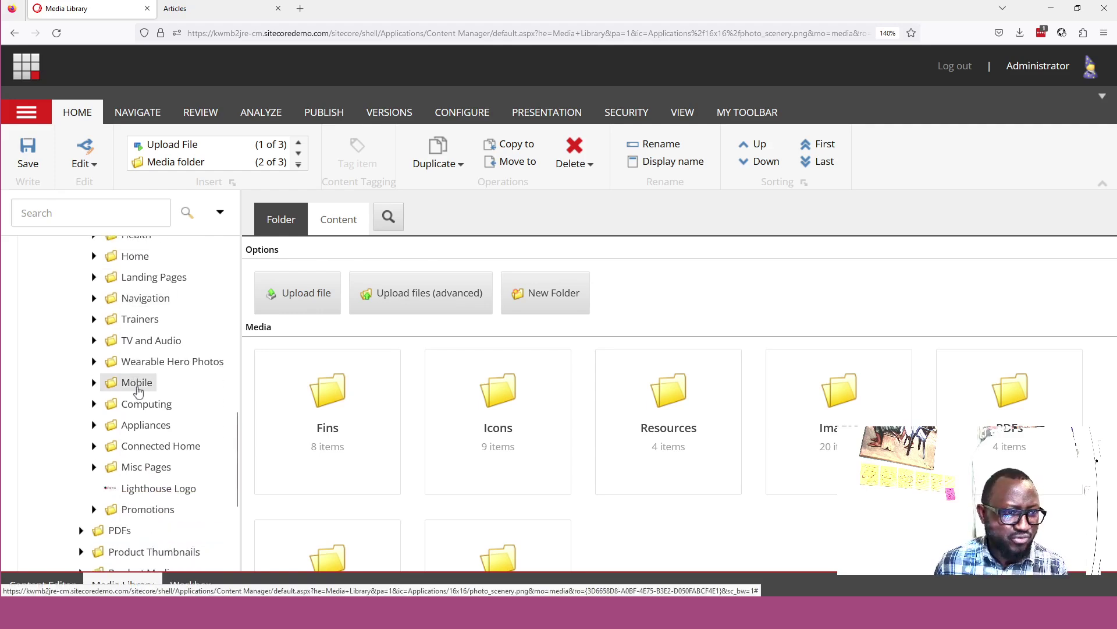
{"action": "scroll", "coordinate": [139, 396], "scroll_direction": "up", "scroll_amount": 1}
{"action": "scroll", "coordinate": [125, 350], "scroll_direction": "up", "scroll_amount": 3}
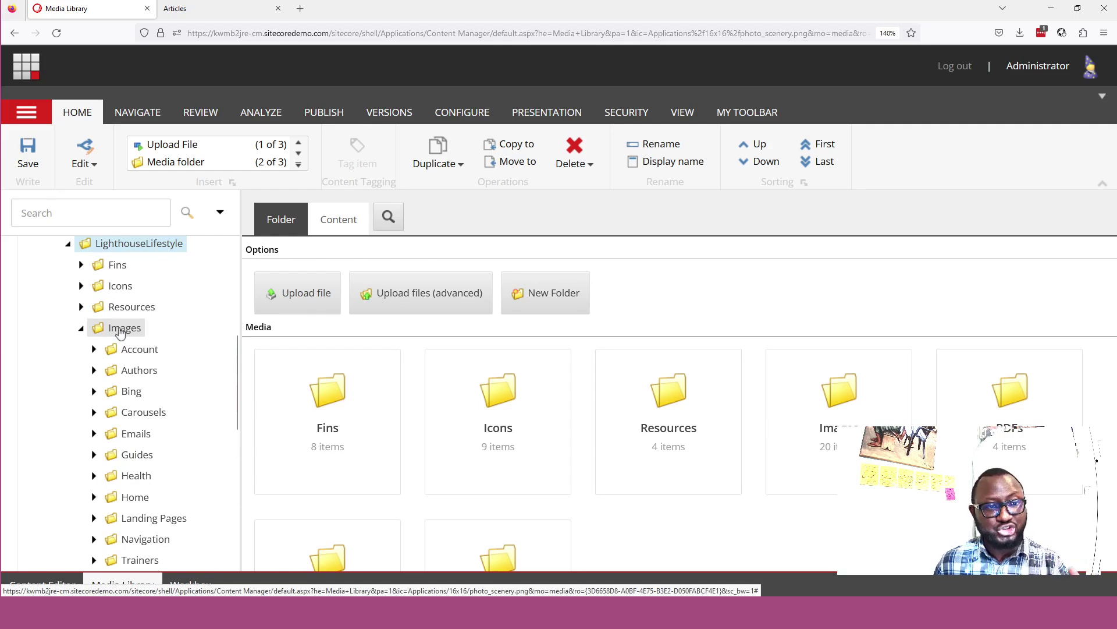
{"action": "scroll", "coordinate": [122, 344], "scroll_direction": "down", "scroll_amount": 1}
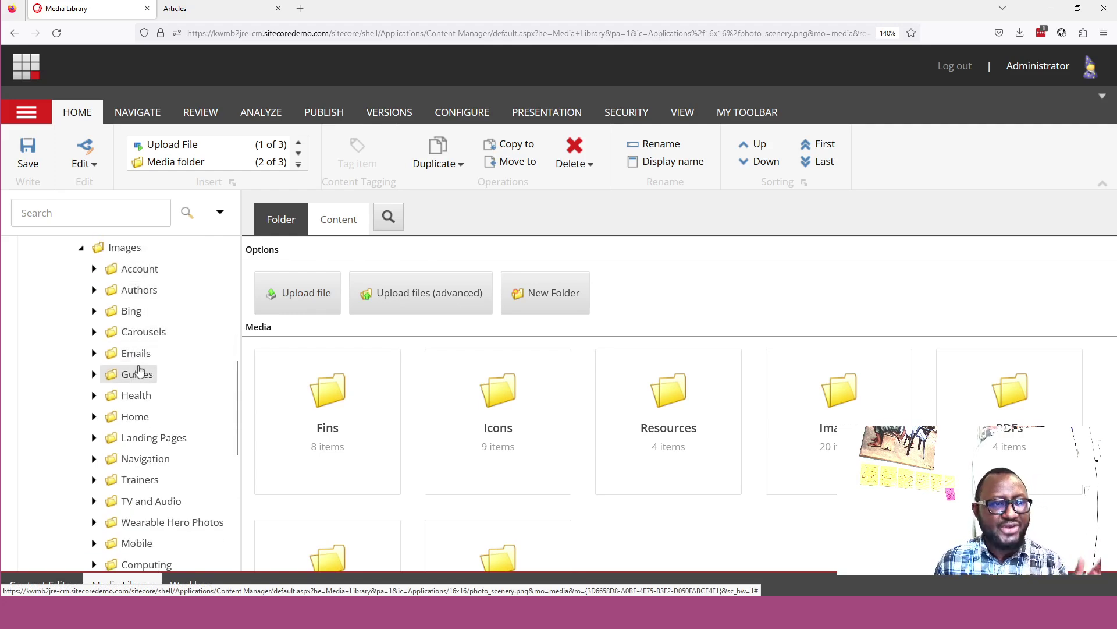
{"action": "scroll", "coordinate": [125, 410], "scroll_direction": "down", "scroll_amount": 2}
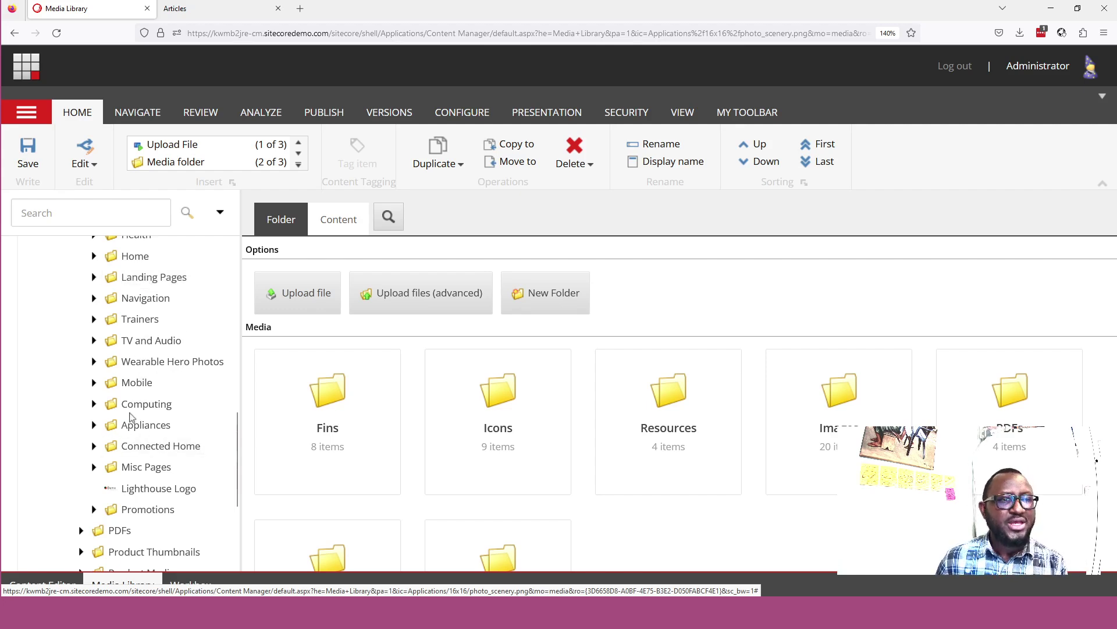
{"action": "scroll", "coordinate": [129, 402], "scroll_direction": "up", "scroll_amount": 3}
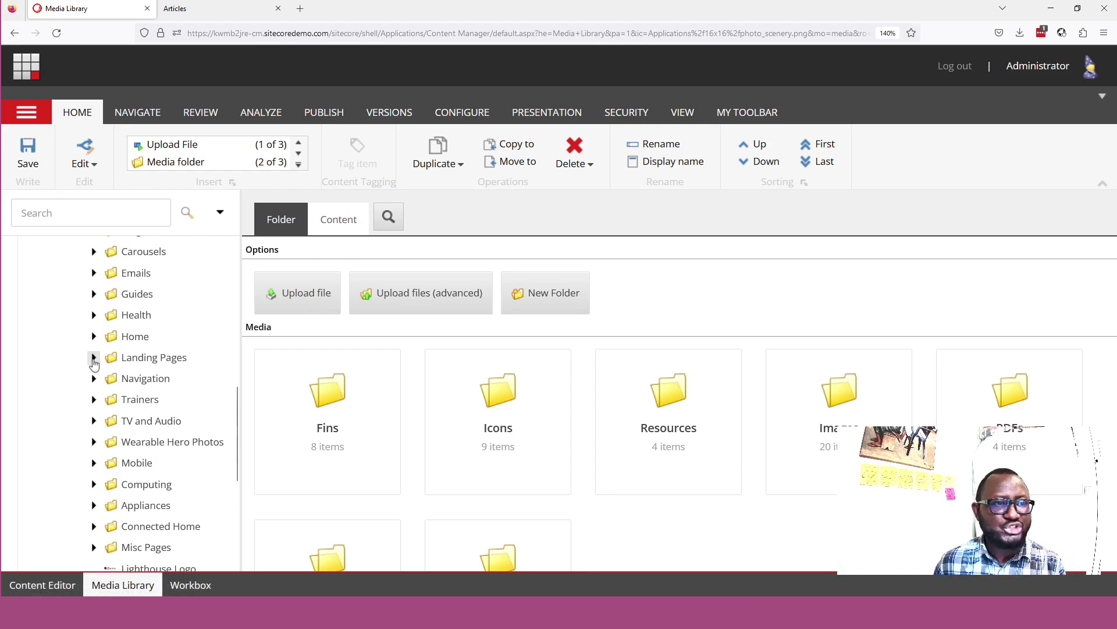
{"action": "left_click", "coordinate": [149, 358]}
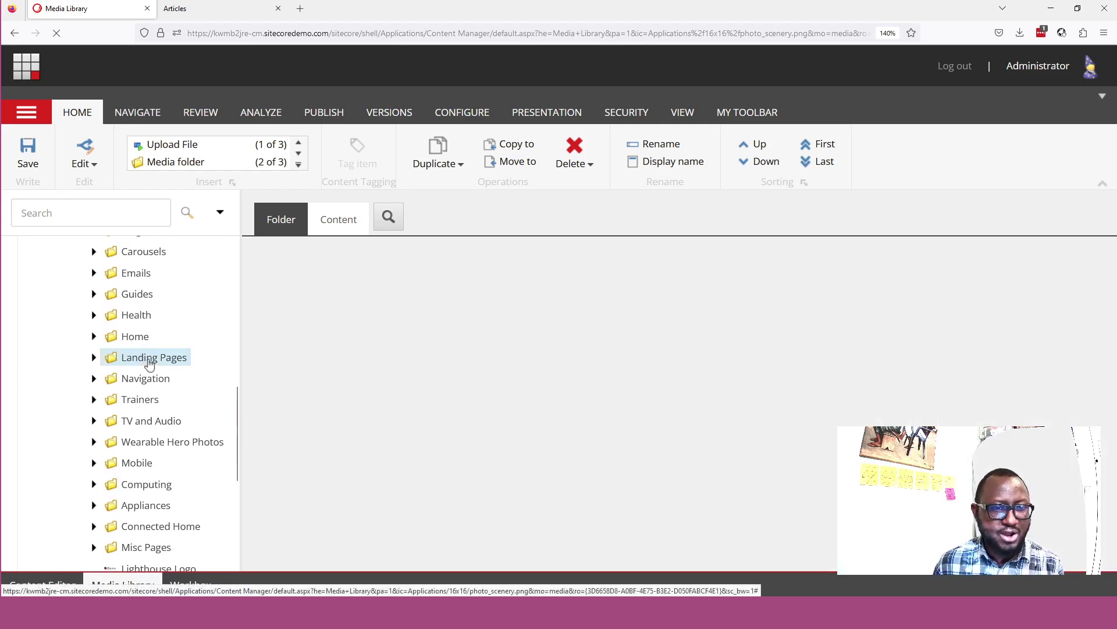
{"action": "left_click", "coordinate": [94, 358]}
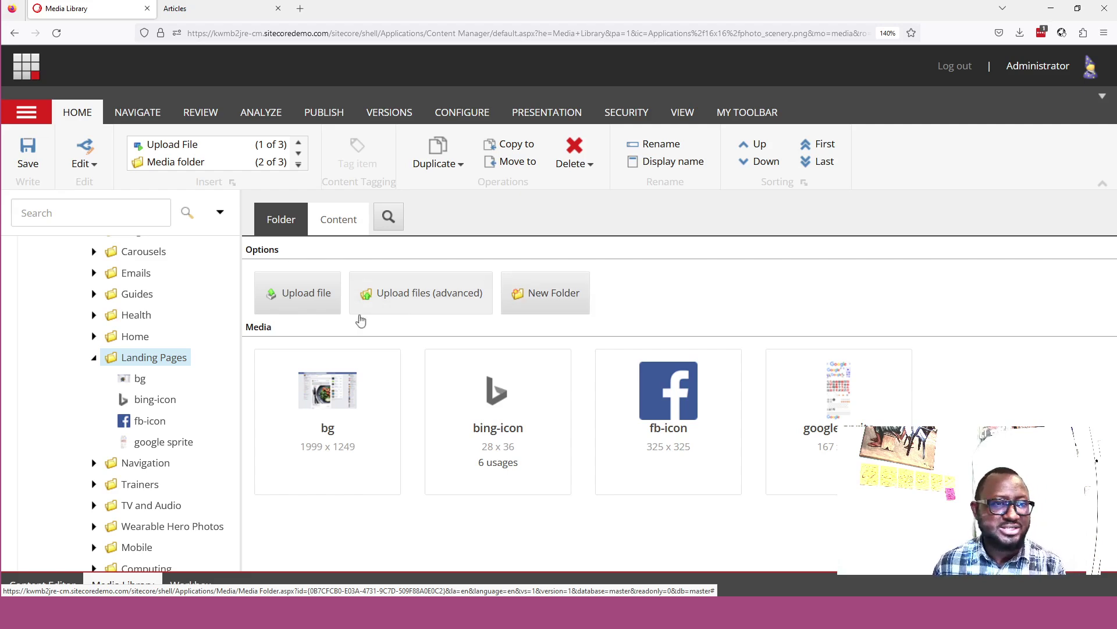
- Upload the file test-asset.jpg to the Landing Pages folder
{"action": "left_click", "coordinate": [289, 298]}
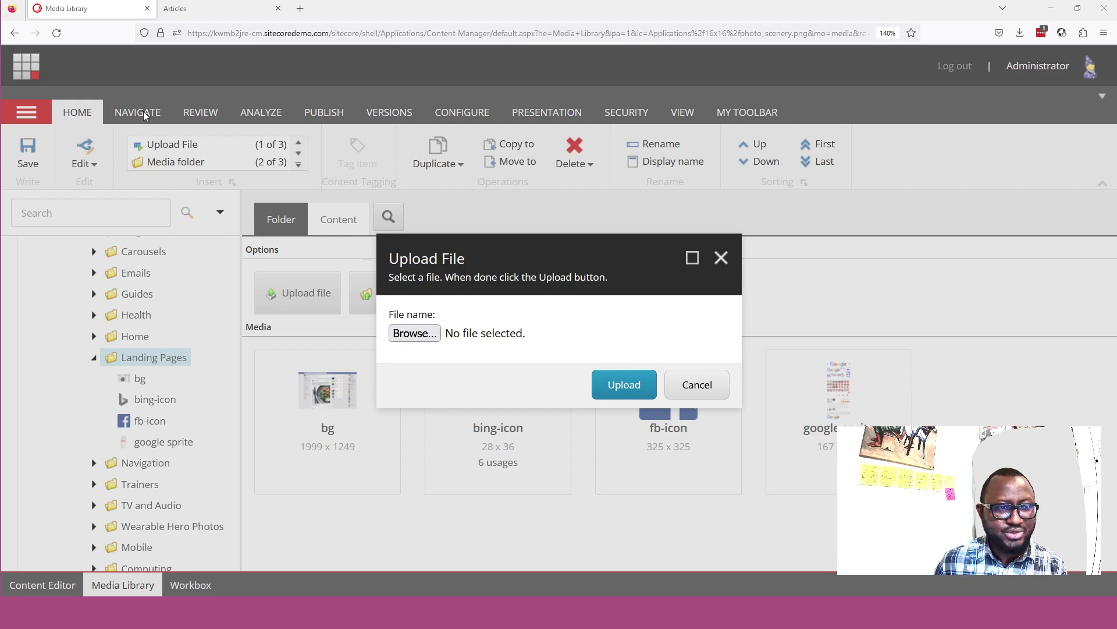
{"action": "left_click", "coordinate": [389, 332]}
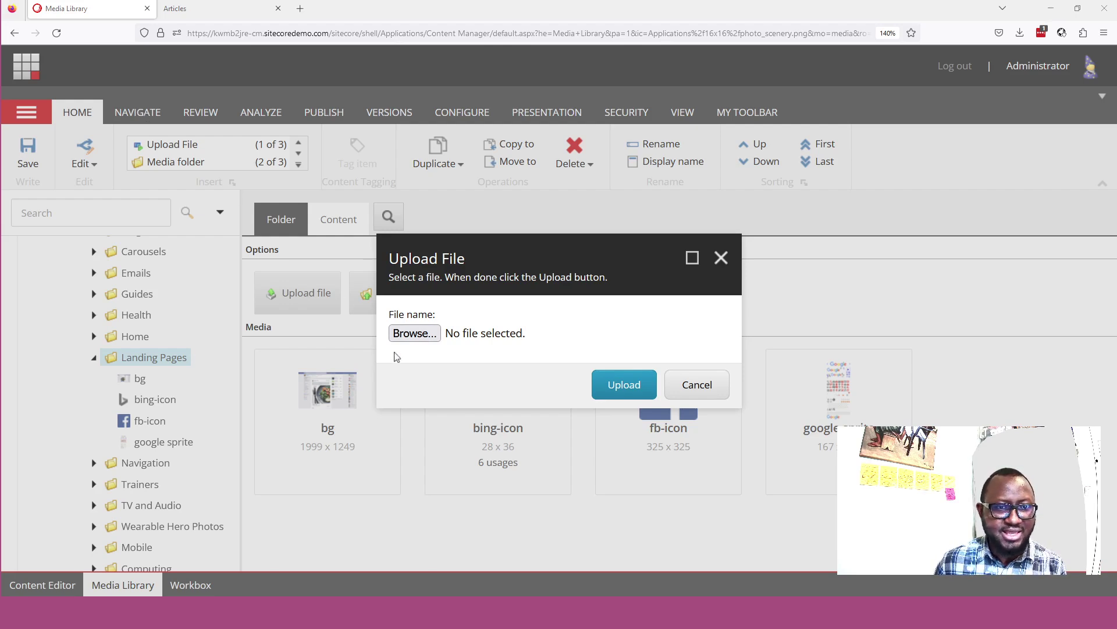
{"action": "double_click", "coordinate": [396, 346]}
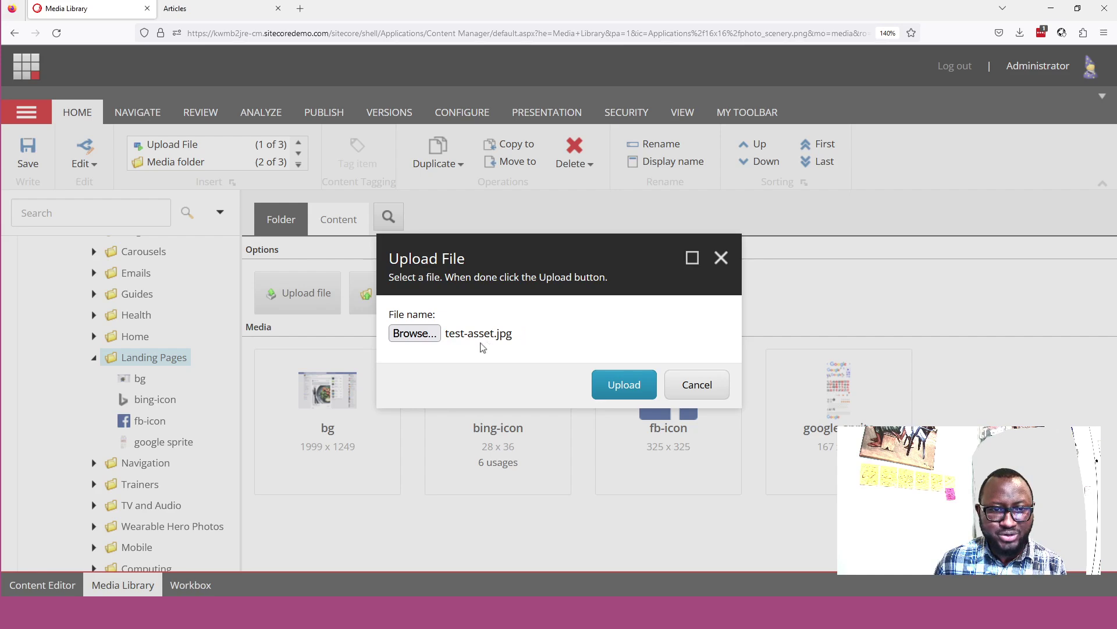
{"action": "left_click", "coordinate": [624, 387]}
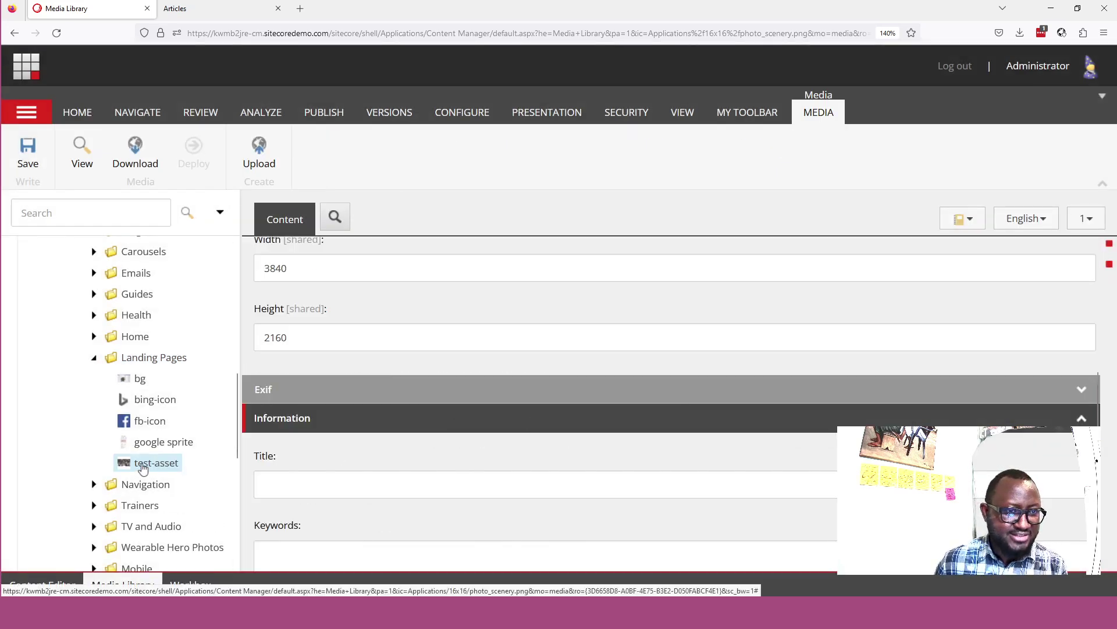
- Examine the test-asset thumbnail in the Landing Pages folder and the item's path and template in its Quick Info
{"action": "left_click", "coordinate": [156, 361]}
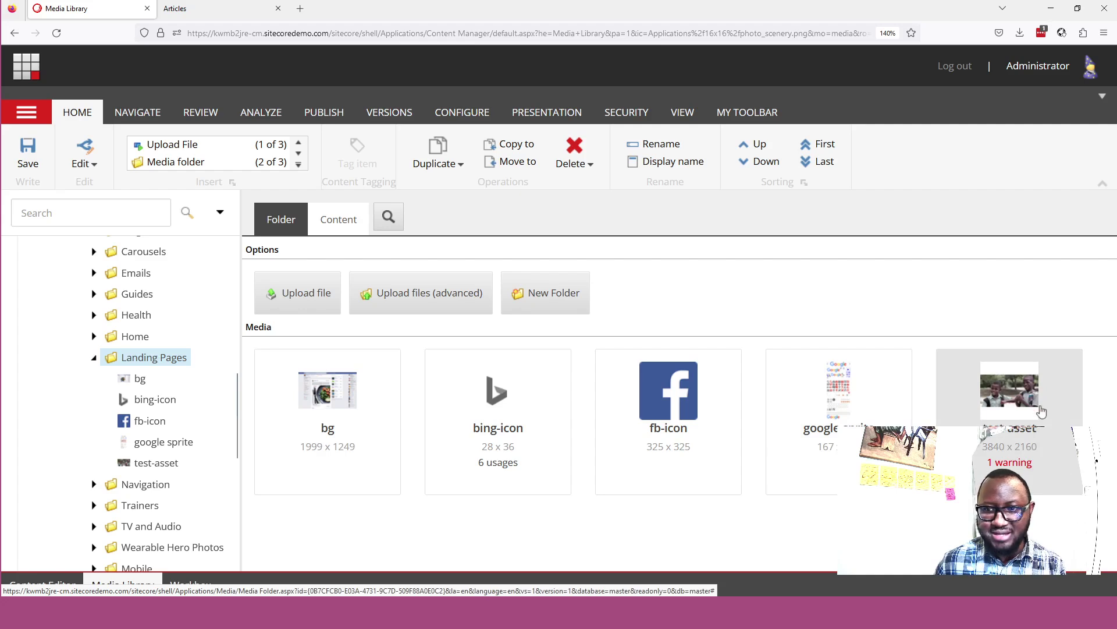
{"action": "mouse_move", "coordinate": [1016, 466]}
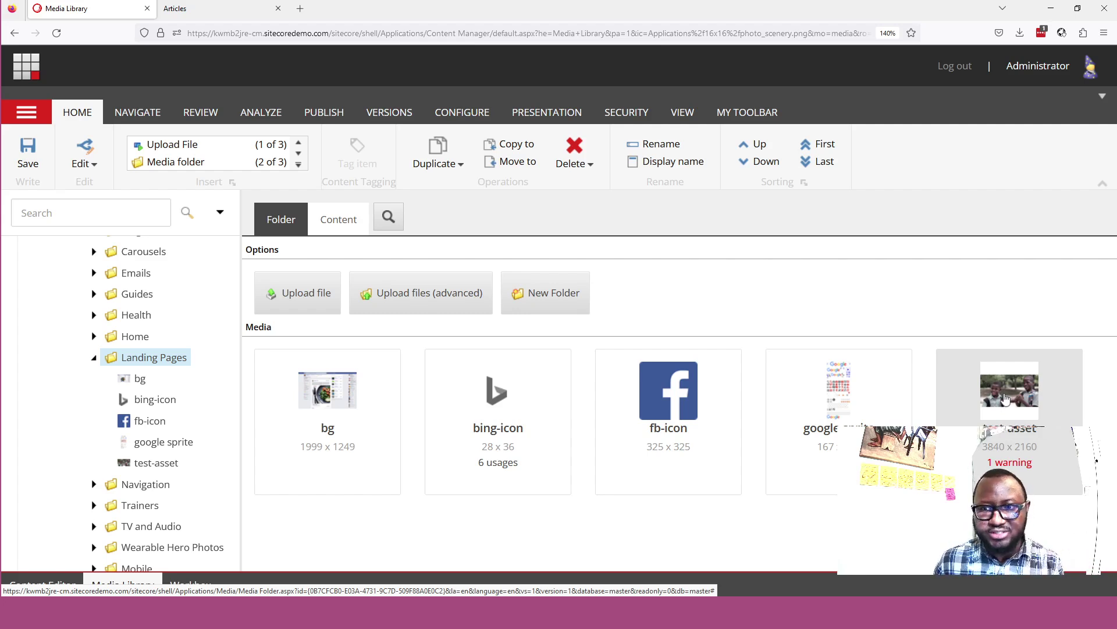
{"action": "left_click", "coordinate": [150, 466]}
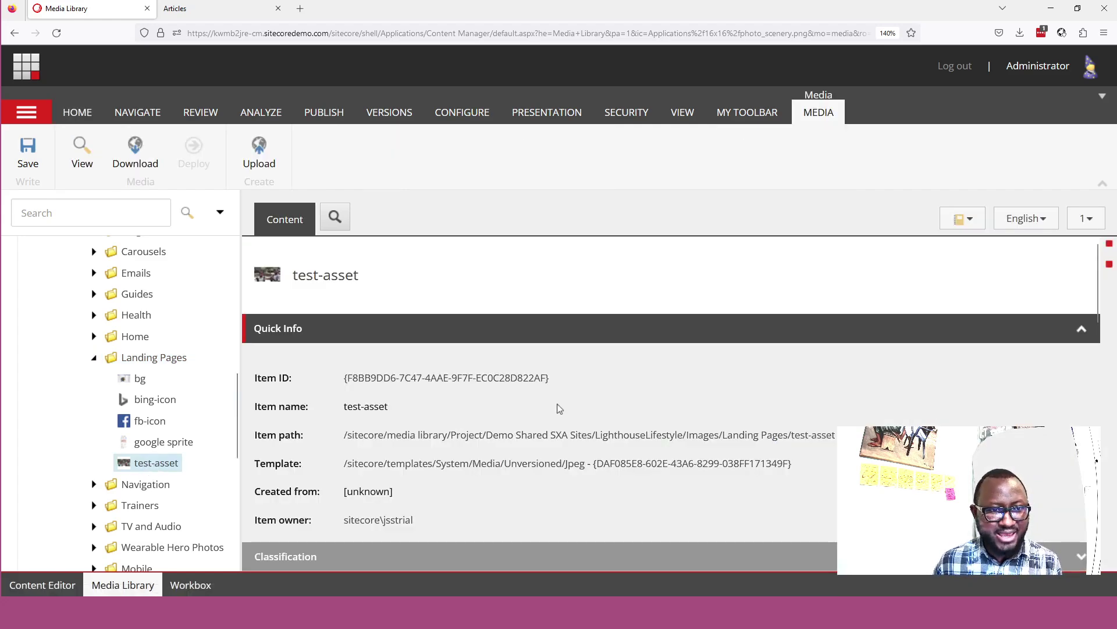
{"action": "scroll", "coordinate": [394, 358], "scroll_direction": "down", "scroll_amount": 2}
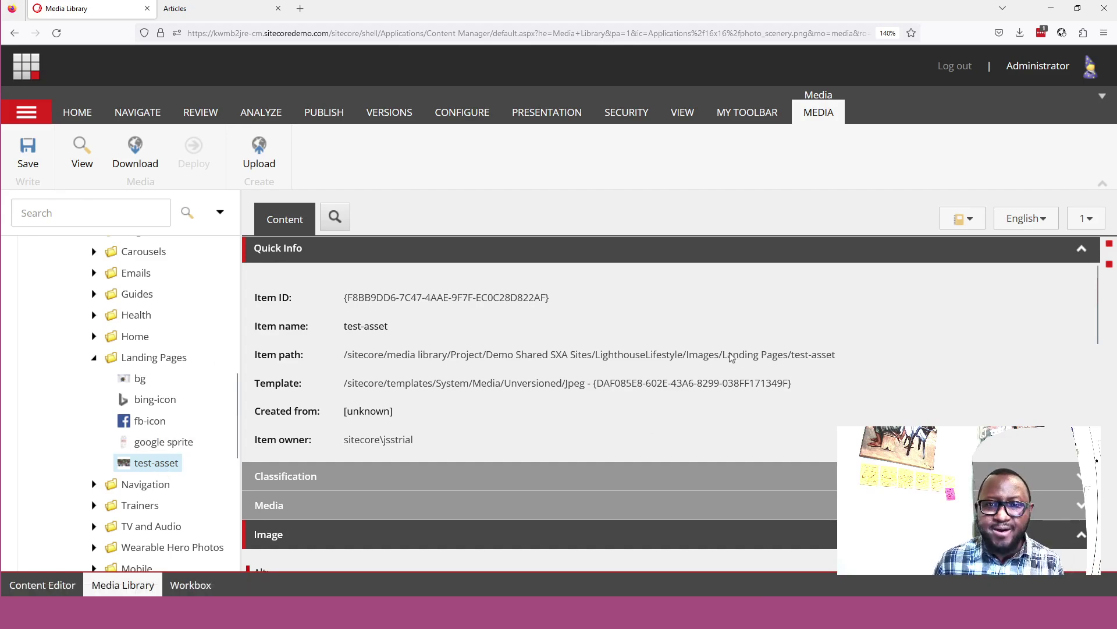
{"action": "left_click_drag", "start_coordinate": [841, 360], "coordinate": [795, 359]}
{"action": "triple_click", "coordinate": [795, 359]}
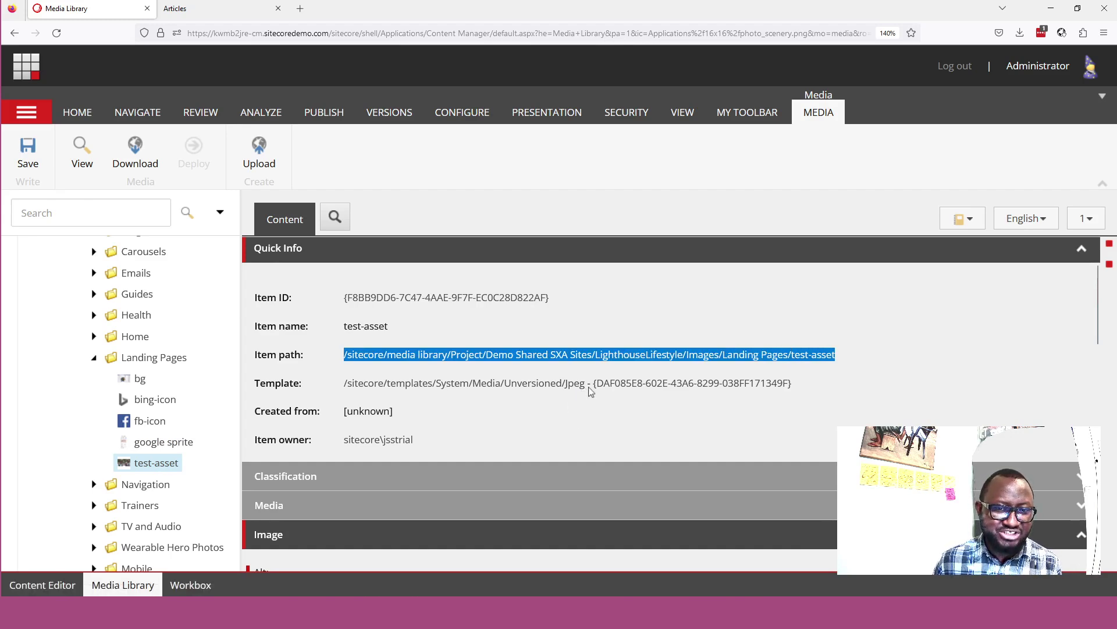
{"action": "left_click_drag", "start_coordinate": [588, 389], "coordinate": [567, 389]}
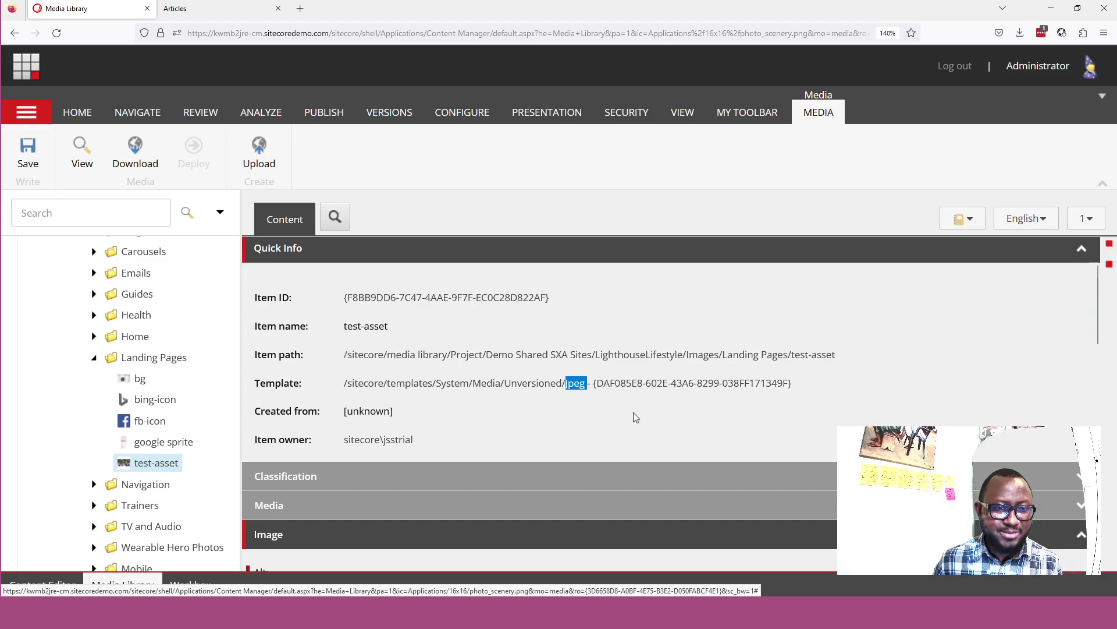
- Collapse the Quick Info section of test-asset and set the image's Alt text to "Friendship"
{"action": "left_click", "coordinate": [299, 250]}
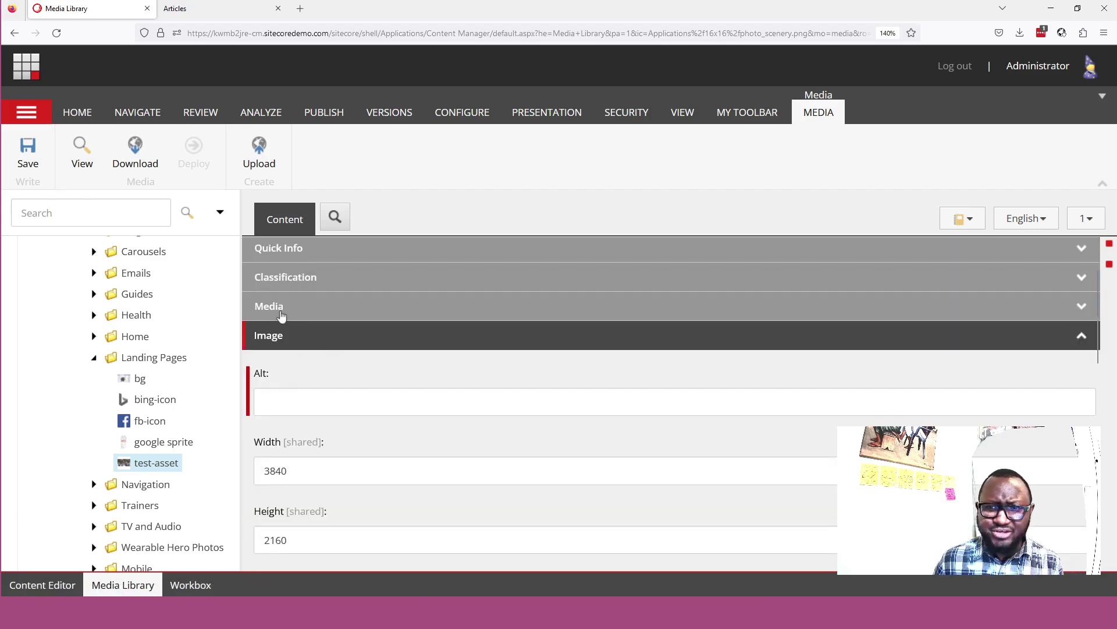
{"action": "scroll", "coordinate": [297, 317], "scroll_direction": "down", "scroll_amount": 2}
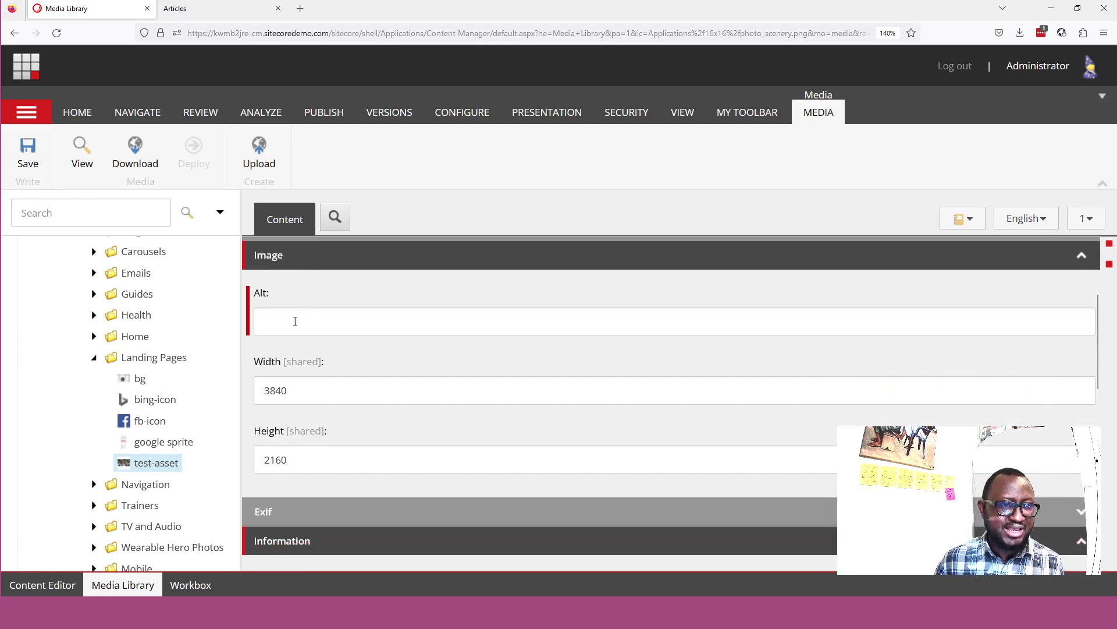
{"action": "left_click", "coordinate": [295, 321]}
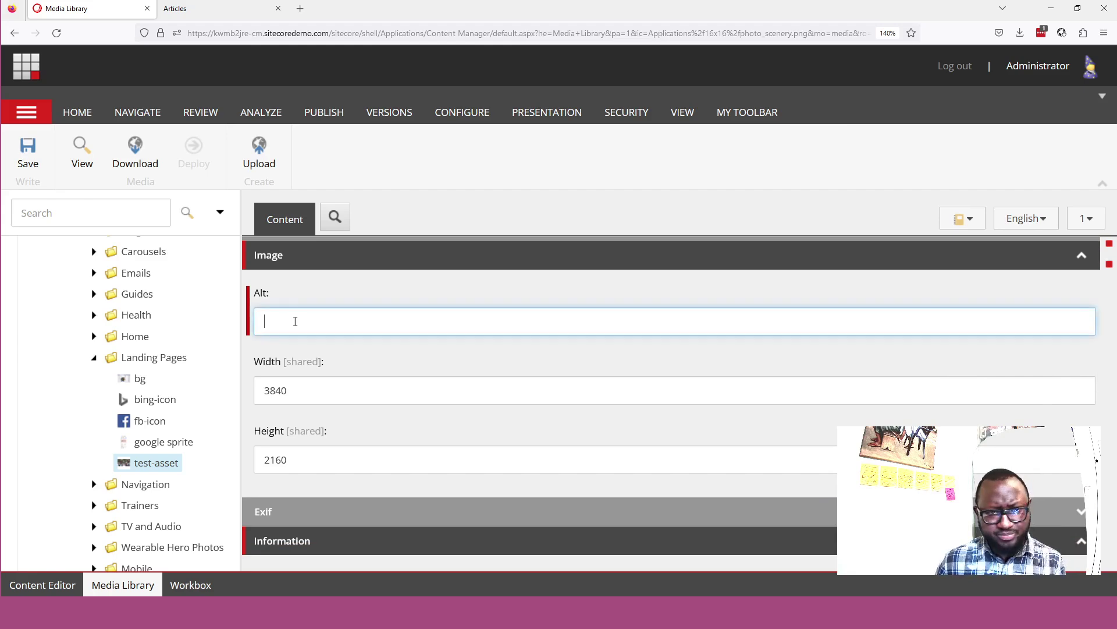
{"action": "type", "text": "Frie"}
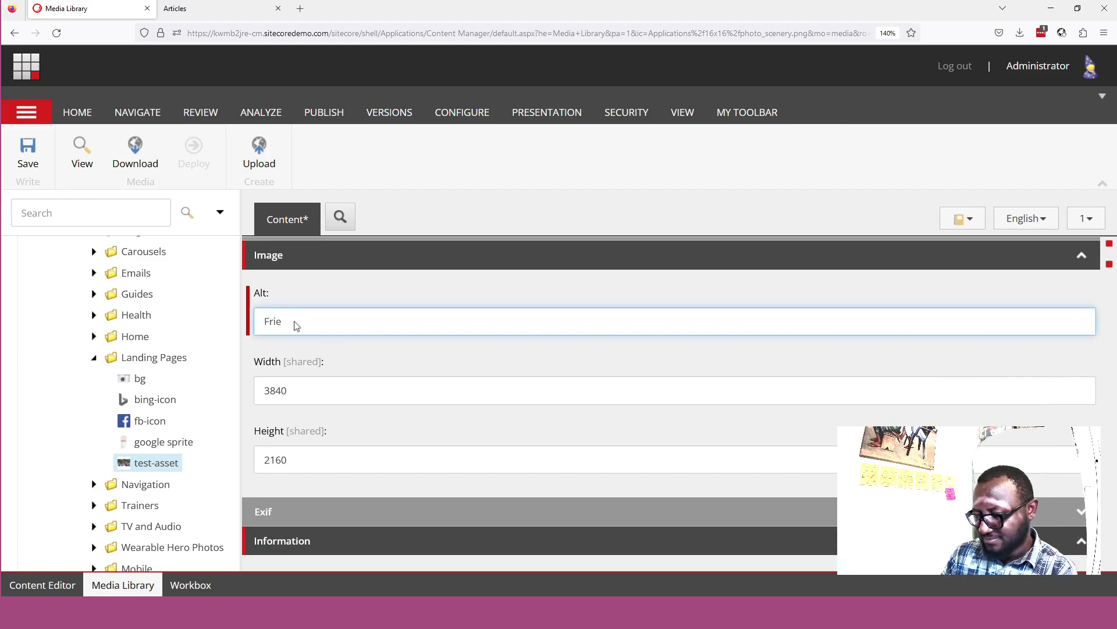
{"action": "type", "text": "ndship"}
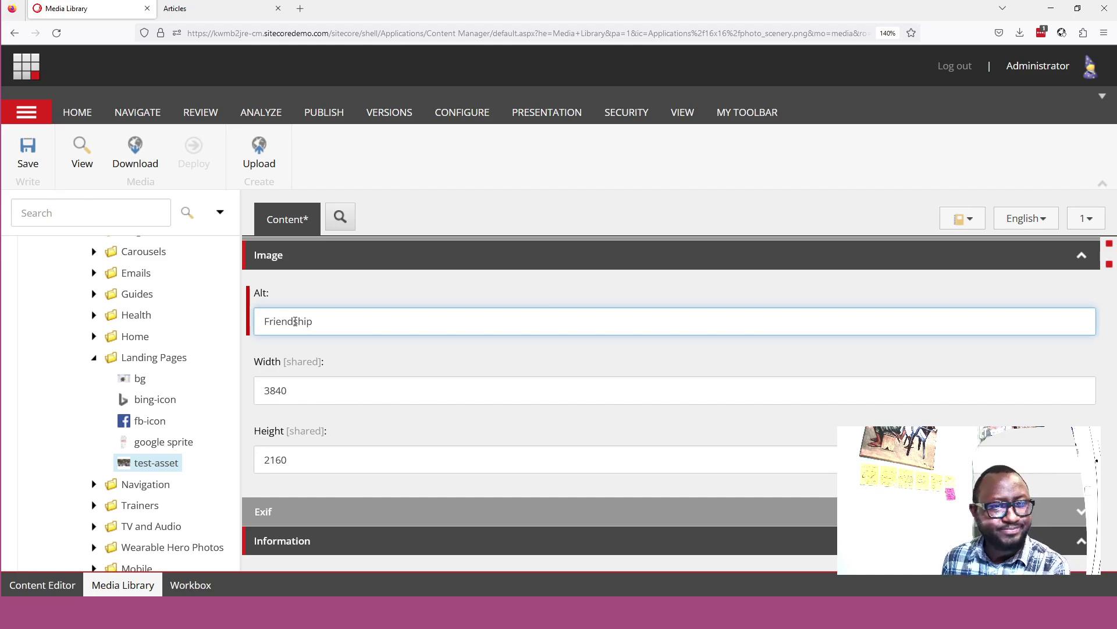
- Save the changes to test-asset and collapse its expanded Image and Information sections
{"action": "left_click", "coordinate": [382, 357]}
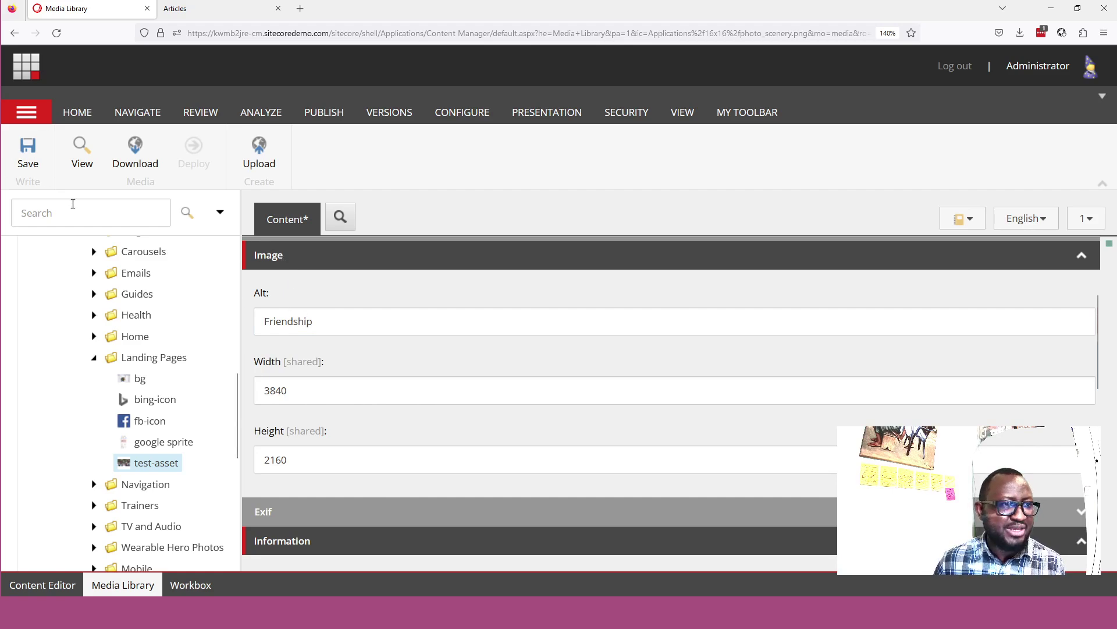
{"action": "left_click", "coordinate": [23, 161]}
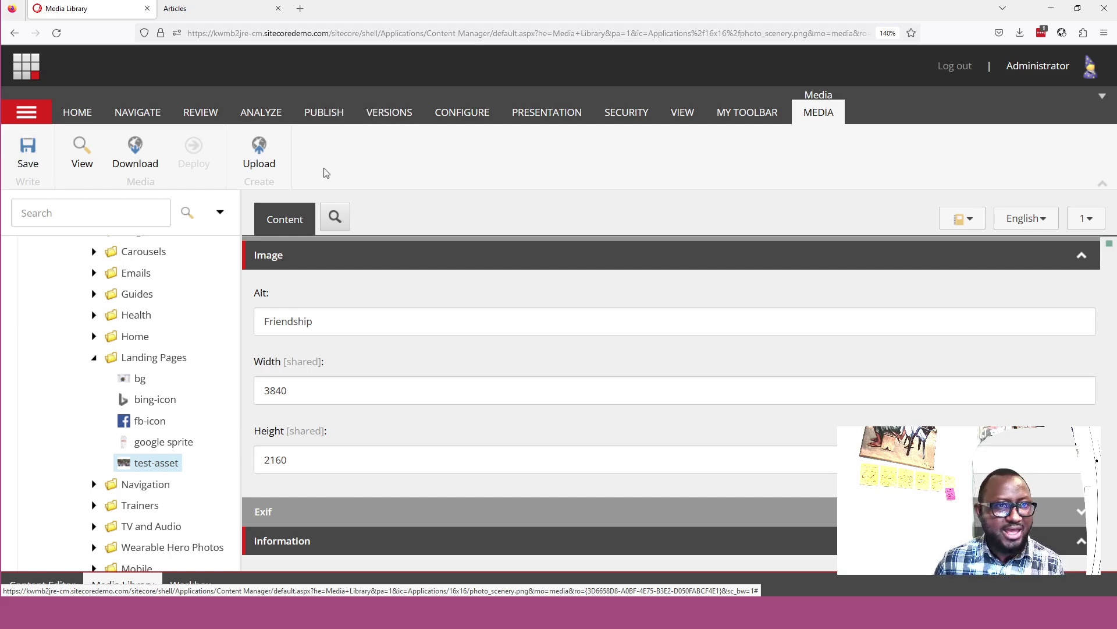
{"action": "left_click", "coordinate": [312, 255]}
{"action": "left_click", "coordinate": [299, 314]}
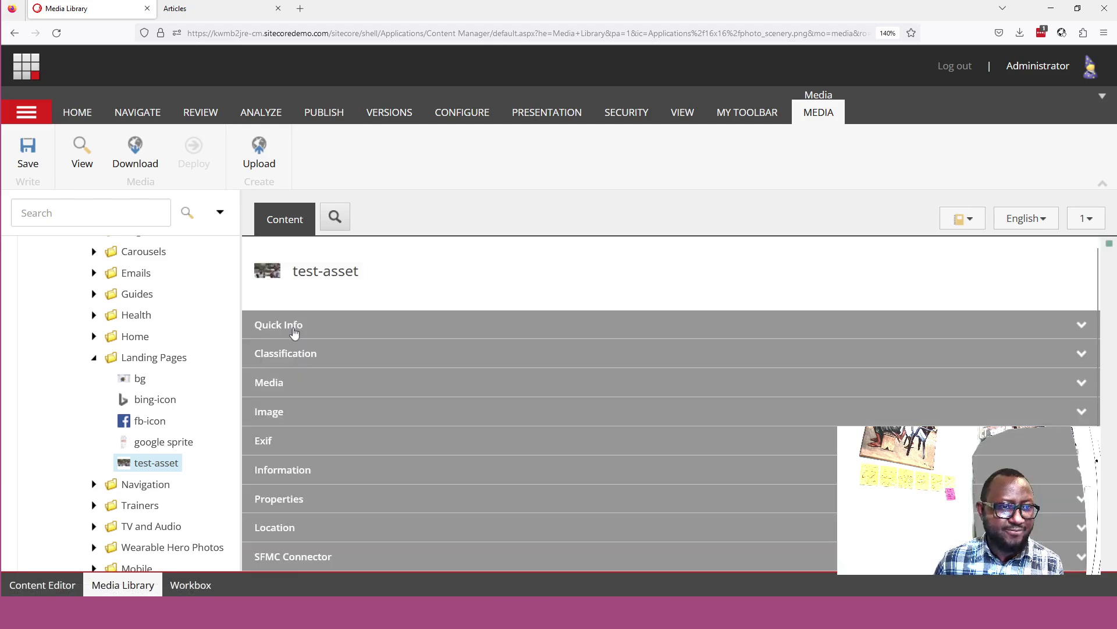
- Publish the test-asset item with its subitems and related items in English to the Internet target
{"action": "left_click", "coordinate": [324, 116]}
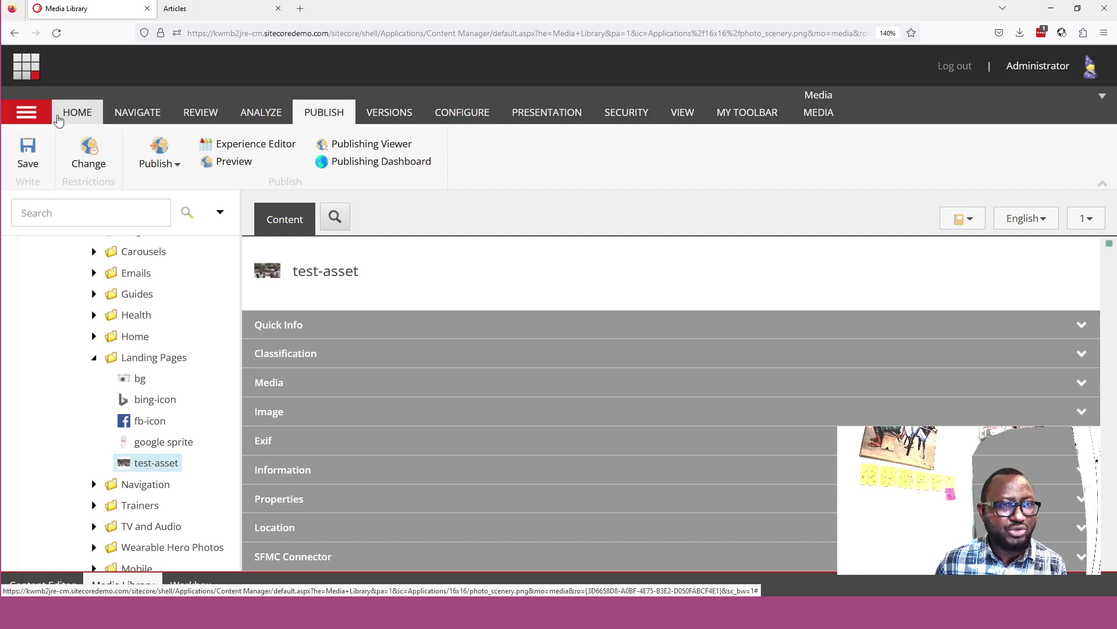
{"action": "left_click", "coordinate": [176, 169]}
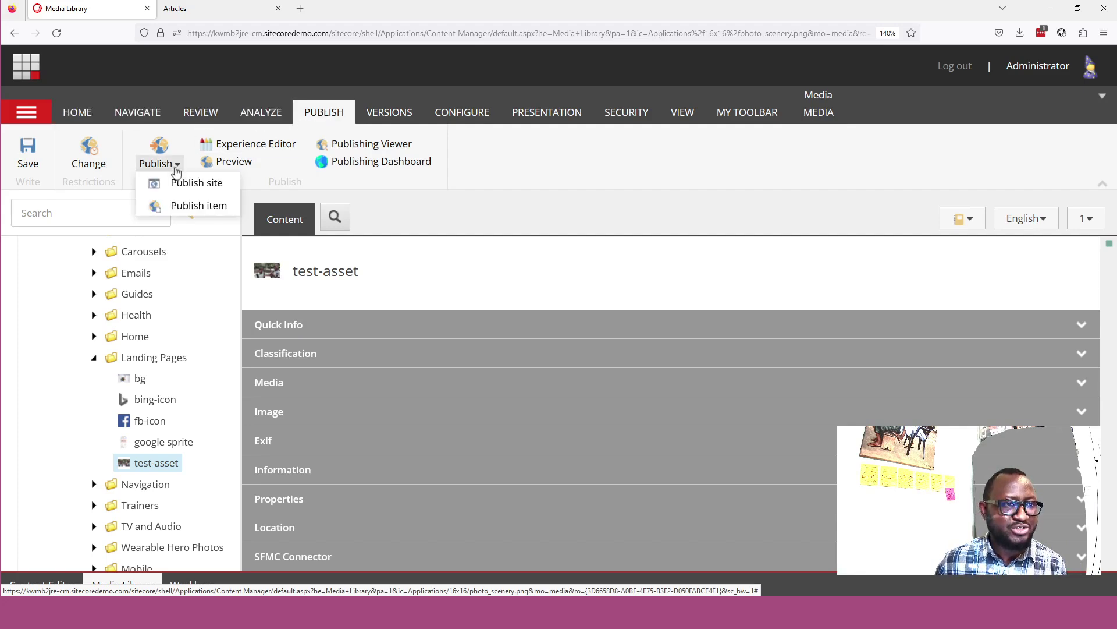
{"action": "left_click", "coordinate": [186, 206]}
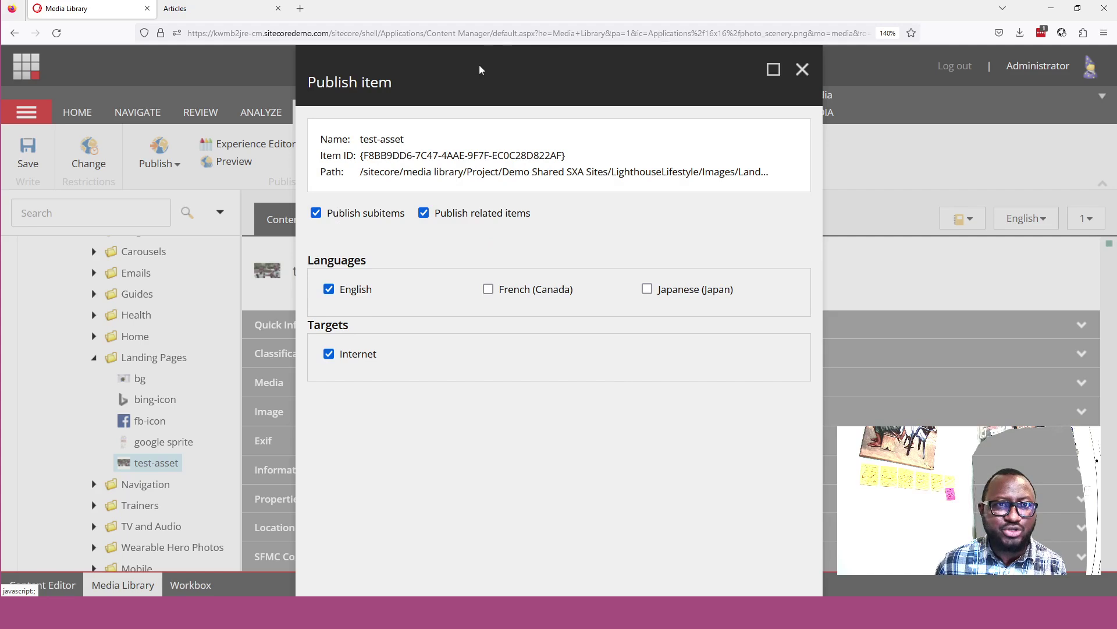
{"action": "left_click_drag", "start_coordinate": [456, 53], "coordinate": [332, 55]}
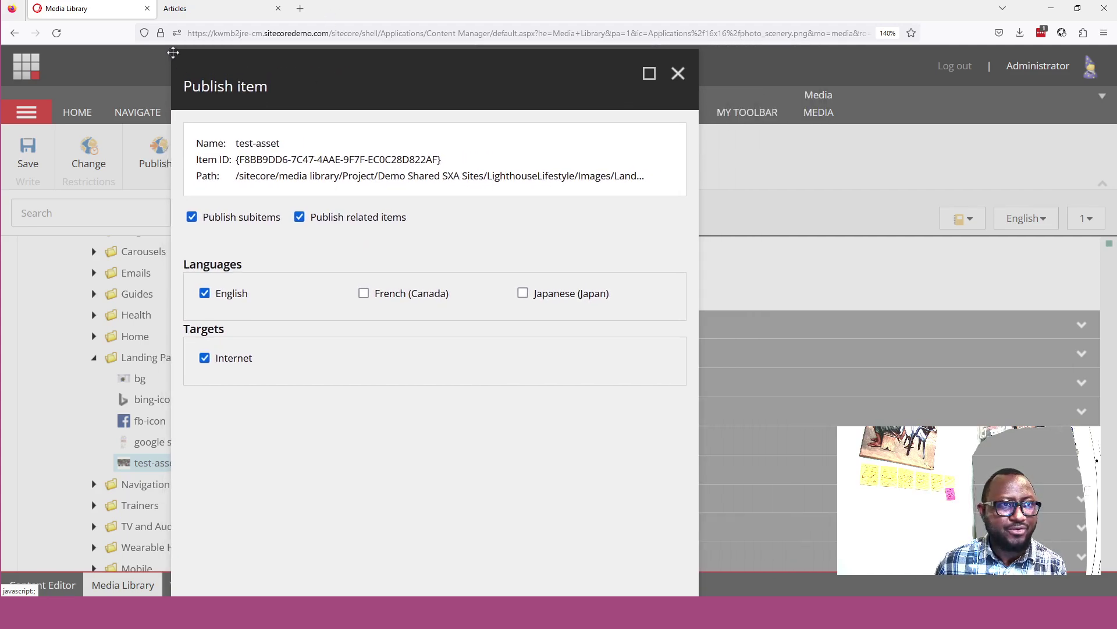
{"action": "left_click", "coordinate": [649, 73]}
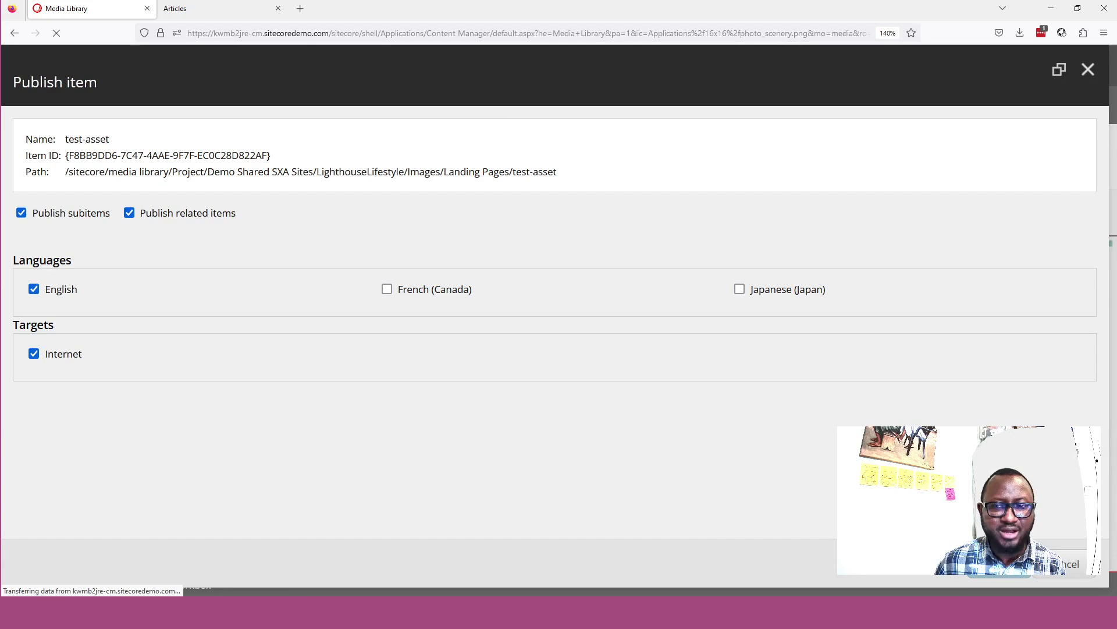
{"action": "left_click", "coordinate": [1000, 564]}
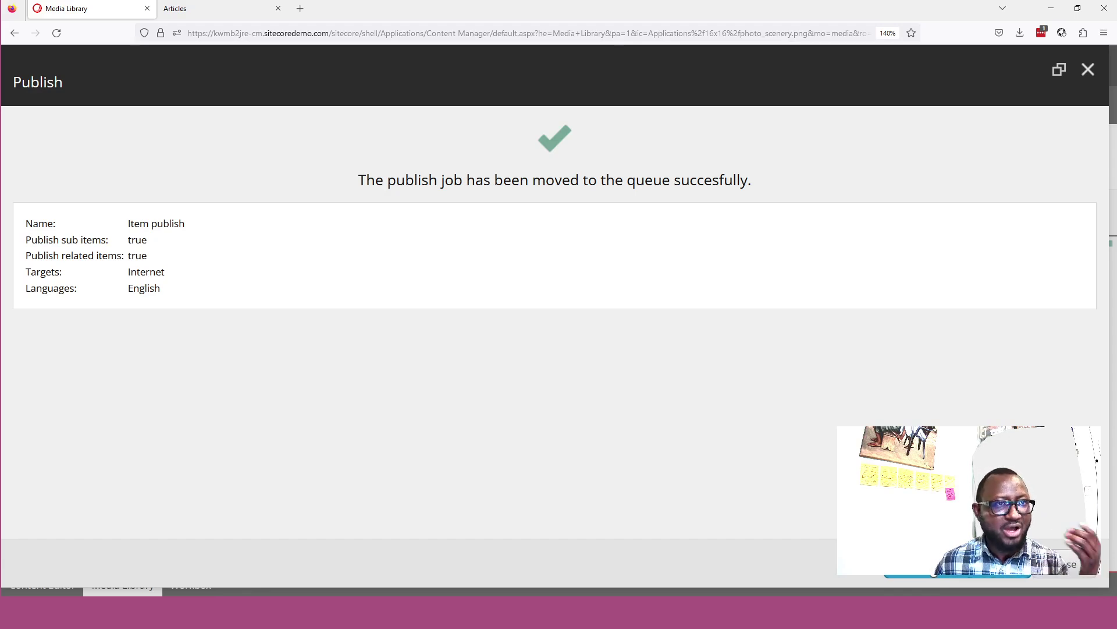
- Open the Publishing Dashboard, check the active and queued jobs, and collapse both sections to leave the recent jobs in view
{"action": "left_click", "coordinate": [957, 573]}
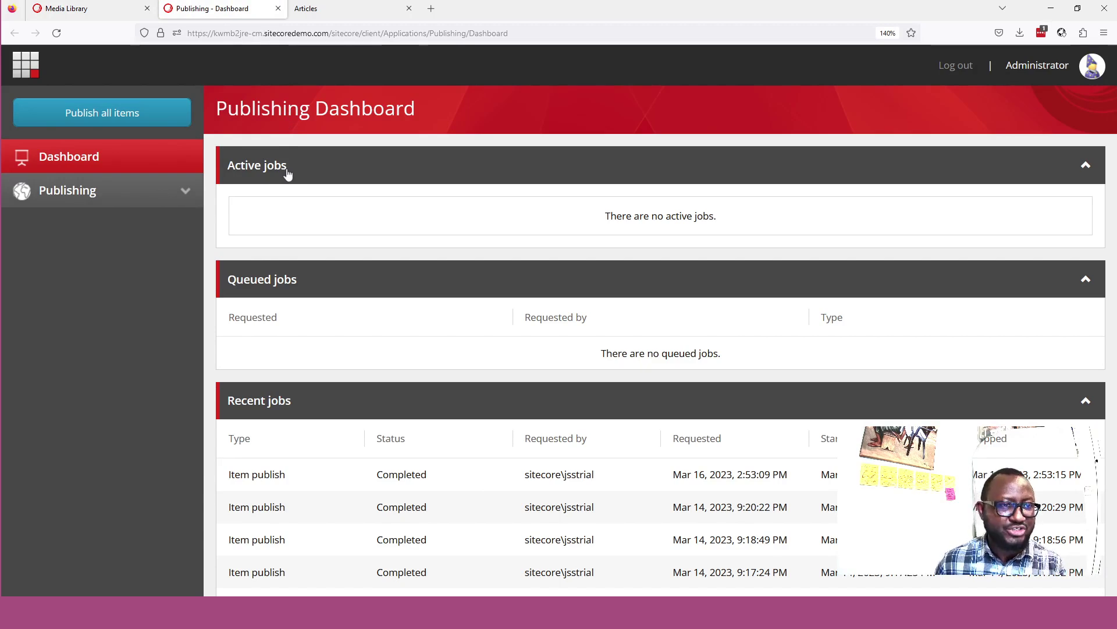
{"action": "left_click", "coordinate": [287, 170]}
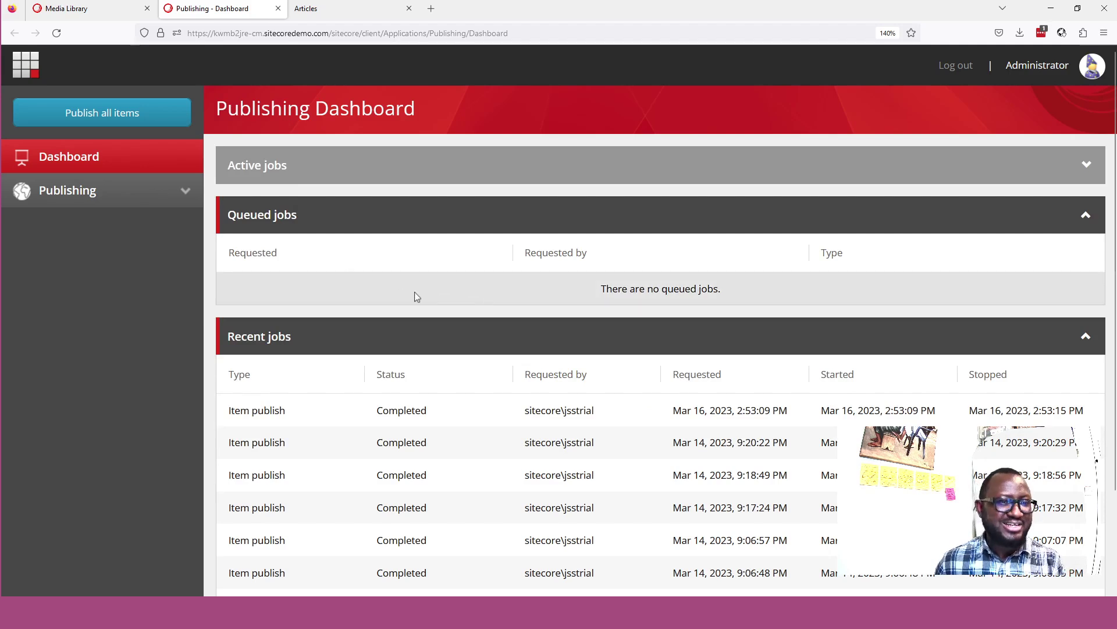
{"action": "left_click", "coordinate": [282, 168]}
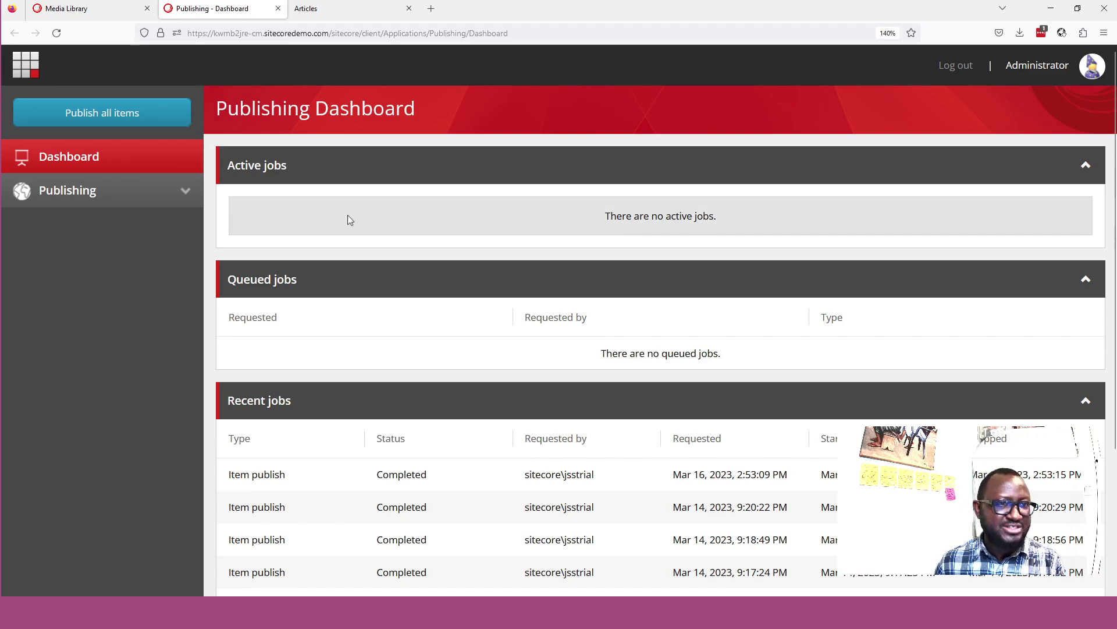
{"action": "left_click", "coordinate": [310, 174]}
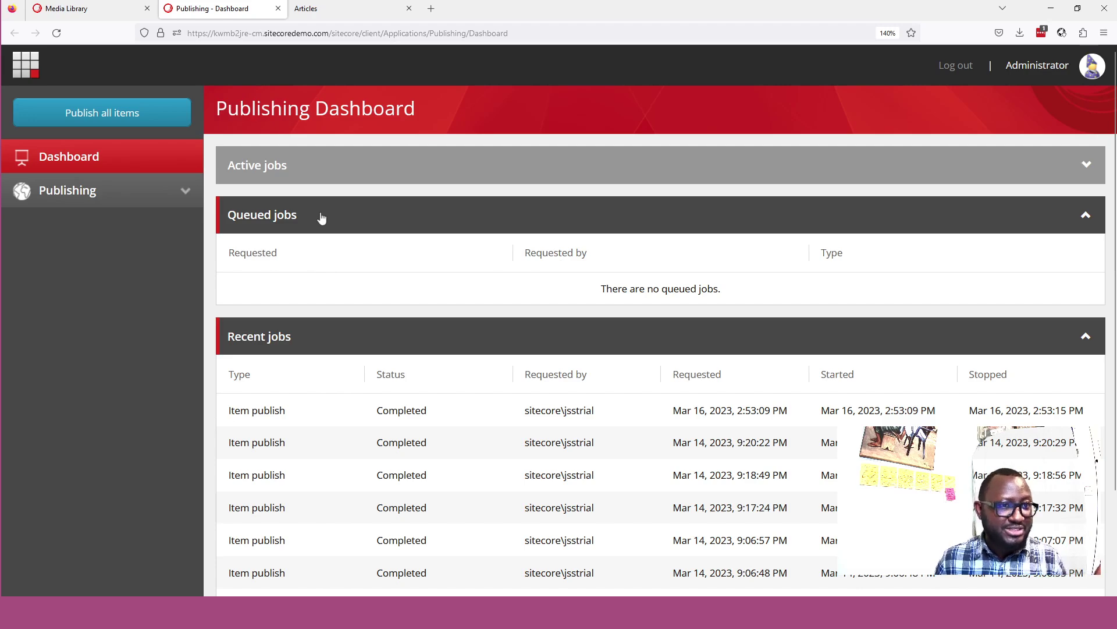
{"action": "left_click", "coordinate": [398, 217]}
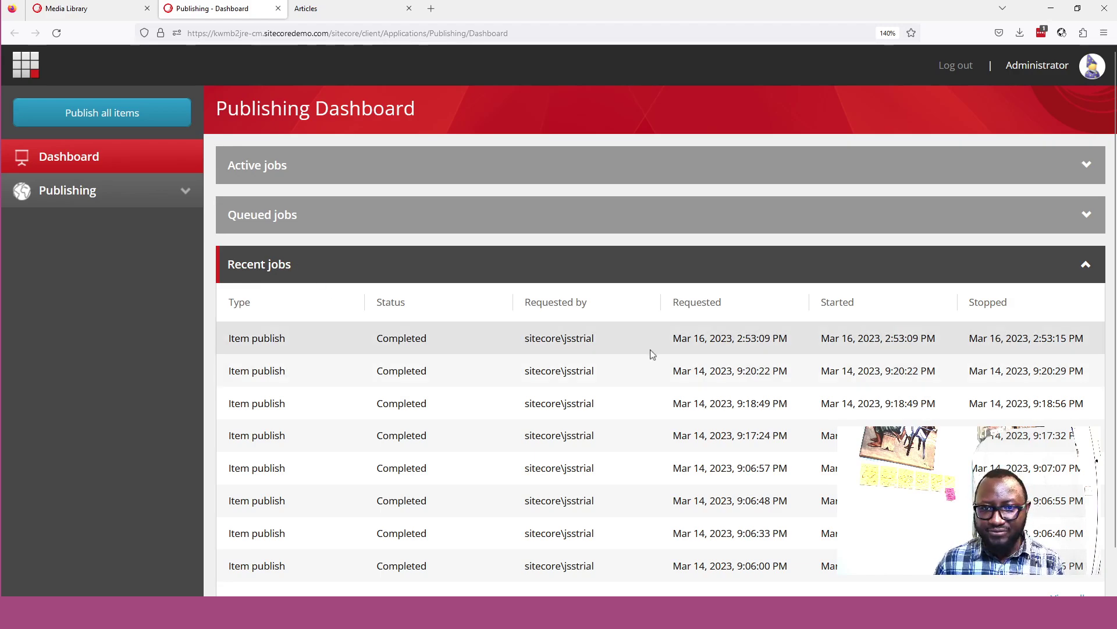
- Review the details of the most recent item publish job, close them and return to test-asset in the Media Library
{"action": "left_click_drag", "start_coordinate": [780, 338], "coordinate": [692, 338]}
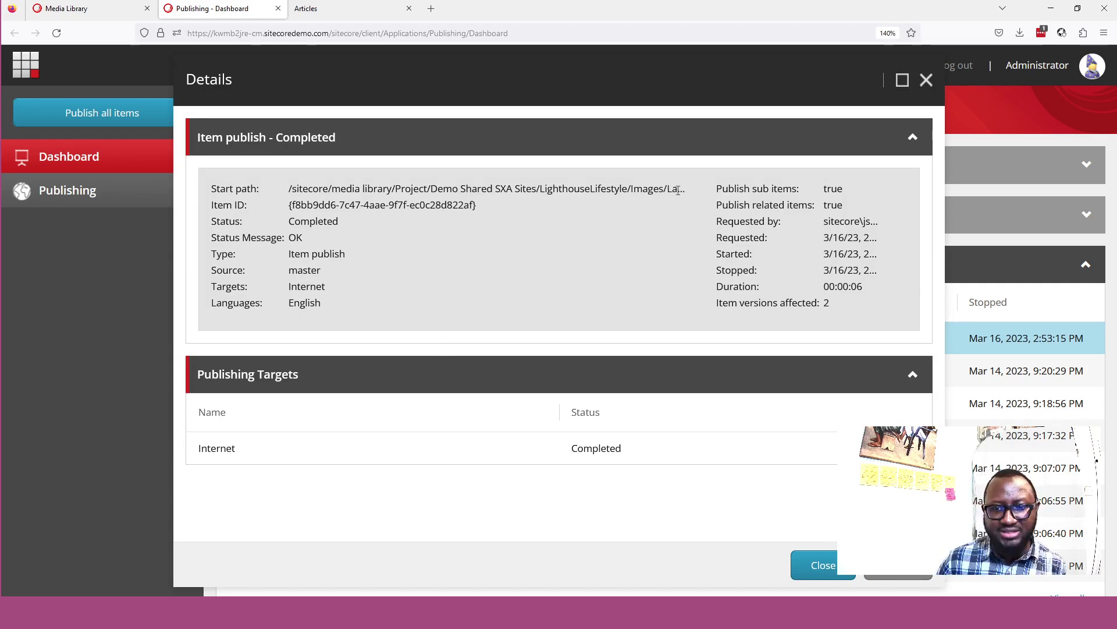
{"action": "left_click", "coordinate": [808, 568]}
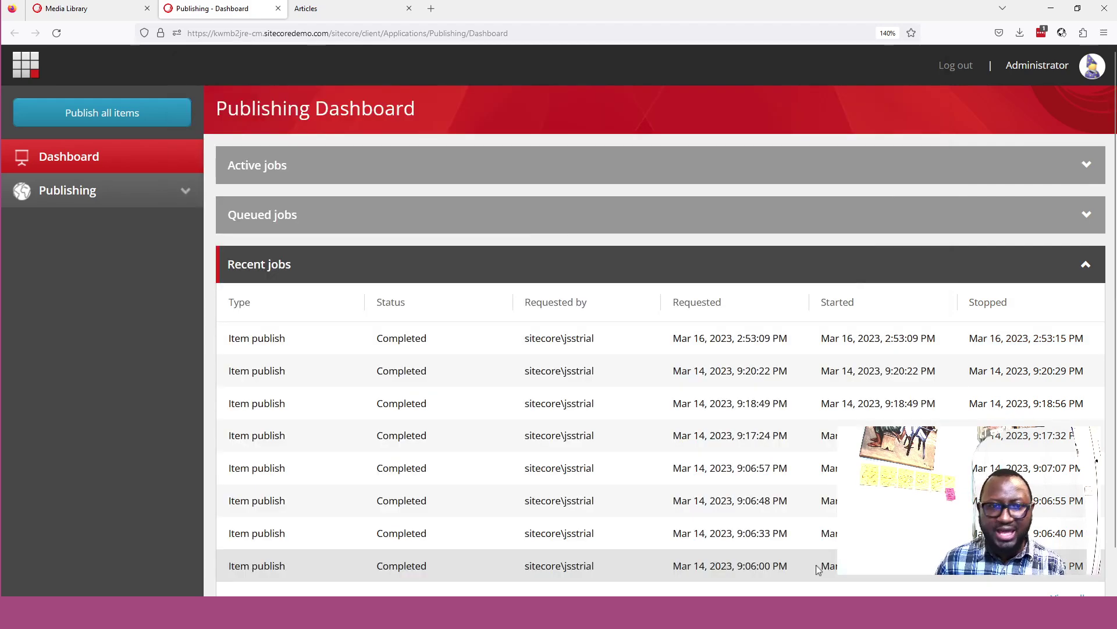
{"action": "left_click", "coordinate": [87, 9]}
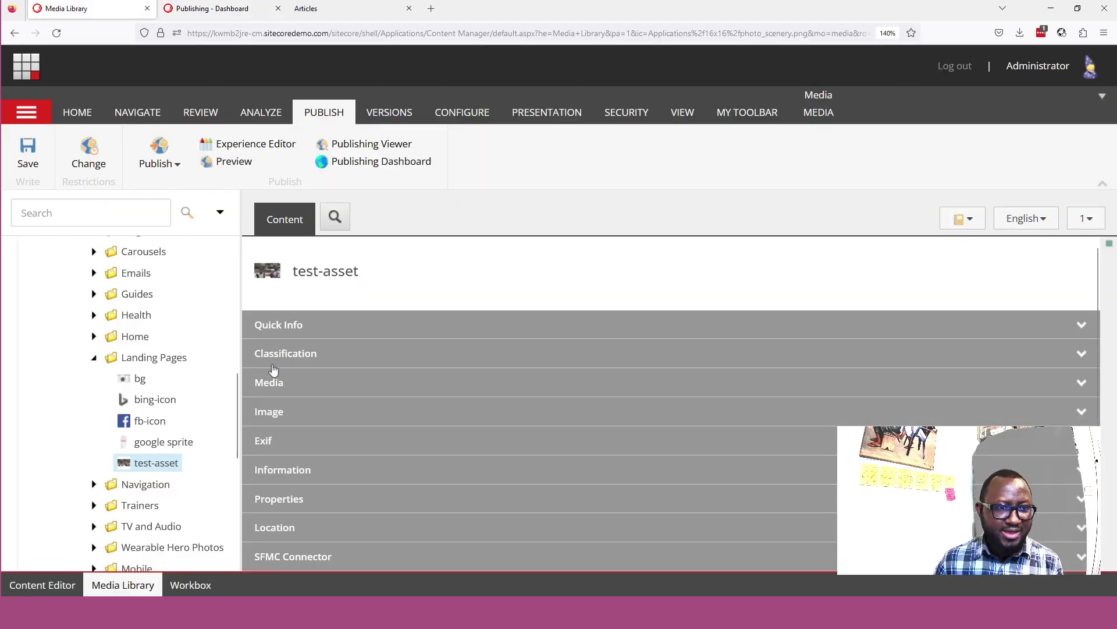